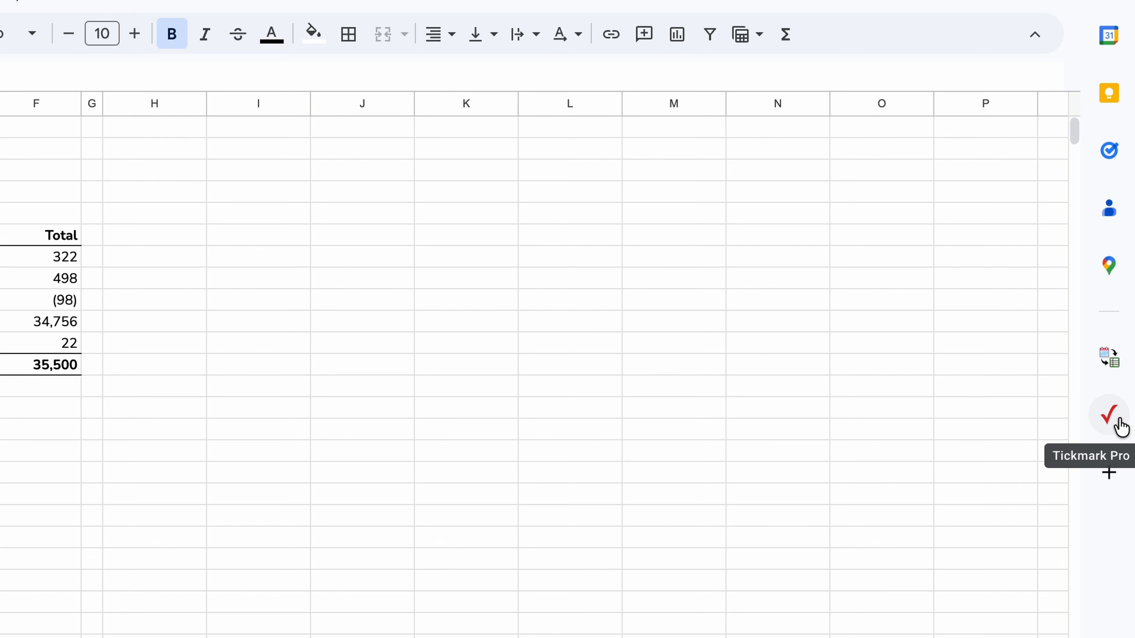
# Open the Tickmark Pro add-on and inspect the Walgreens and overall total cells in the aging summary
pyautogui.click(1108, 414)
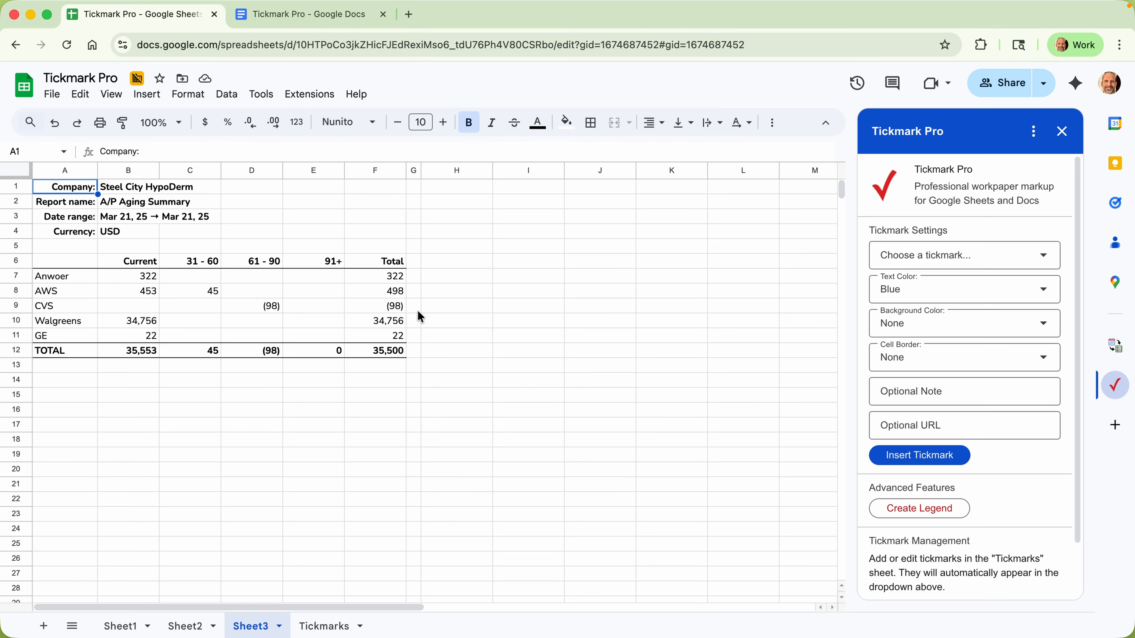
pyautogui.click(415, 323)
pyautogui.press('Down')
pyautogui.press('Down')
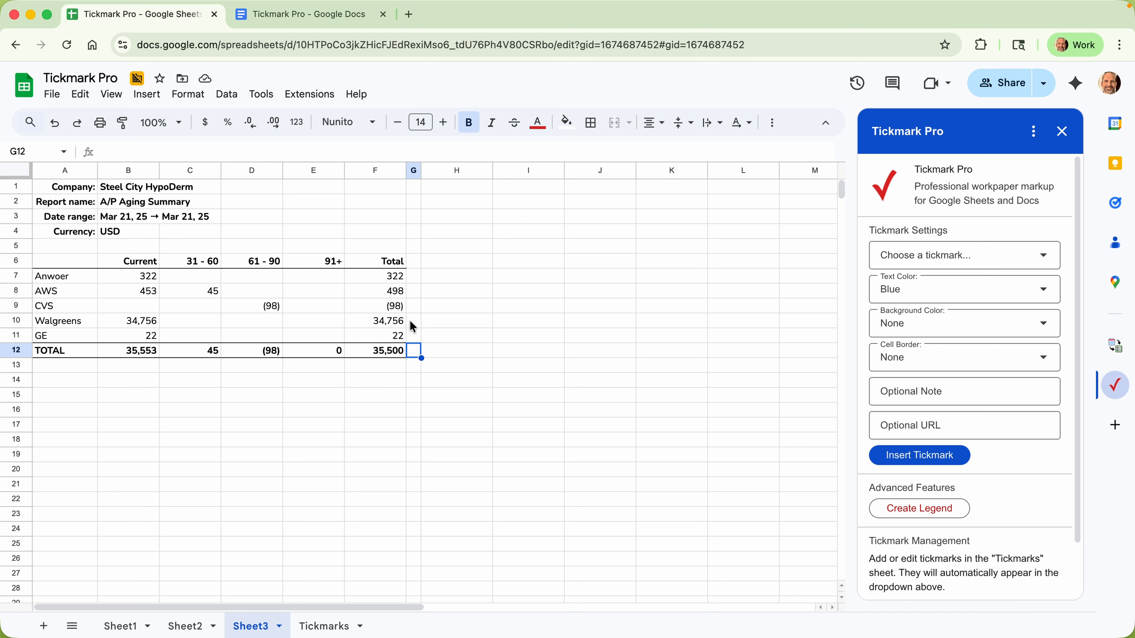
pyautogui.click(367, 318)
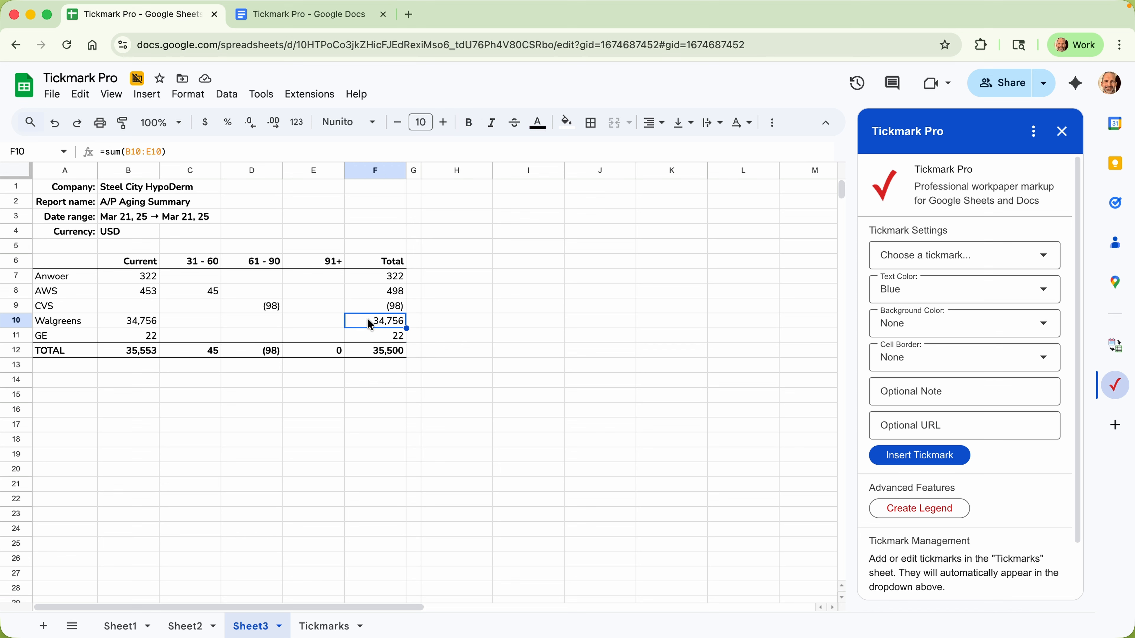
pyautogui.click(384, 354)
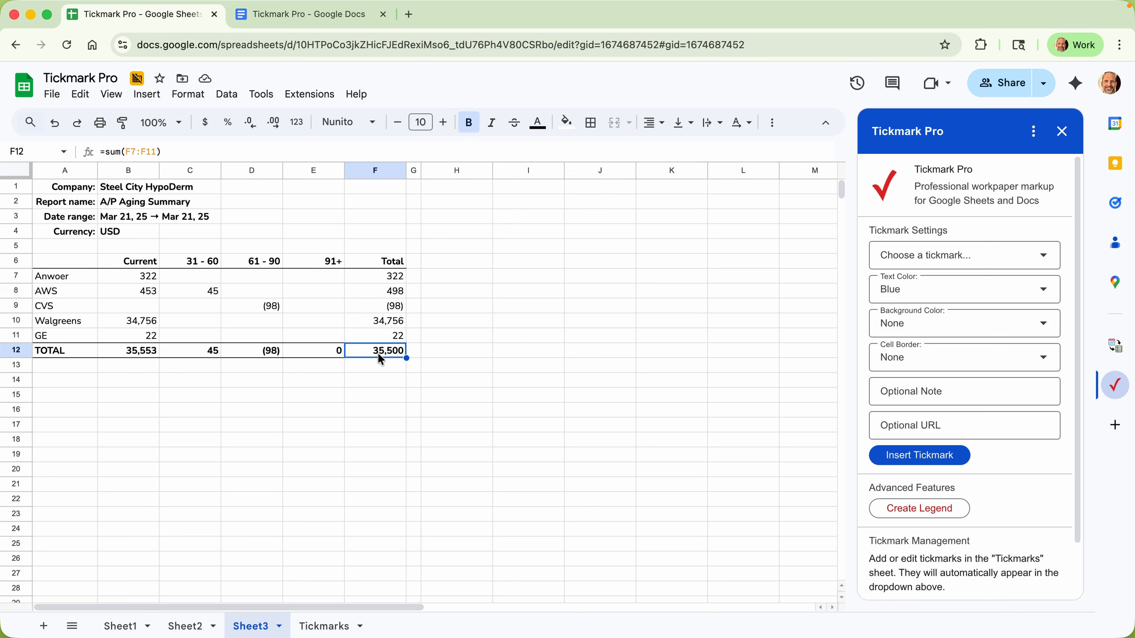
# Look through the add-on's available tickmarks for cell G10 beside the Walgreens total
pyautogui.click(414, 320)
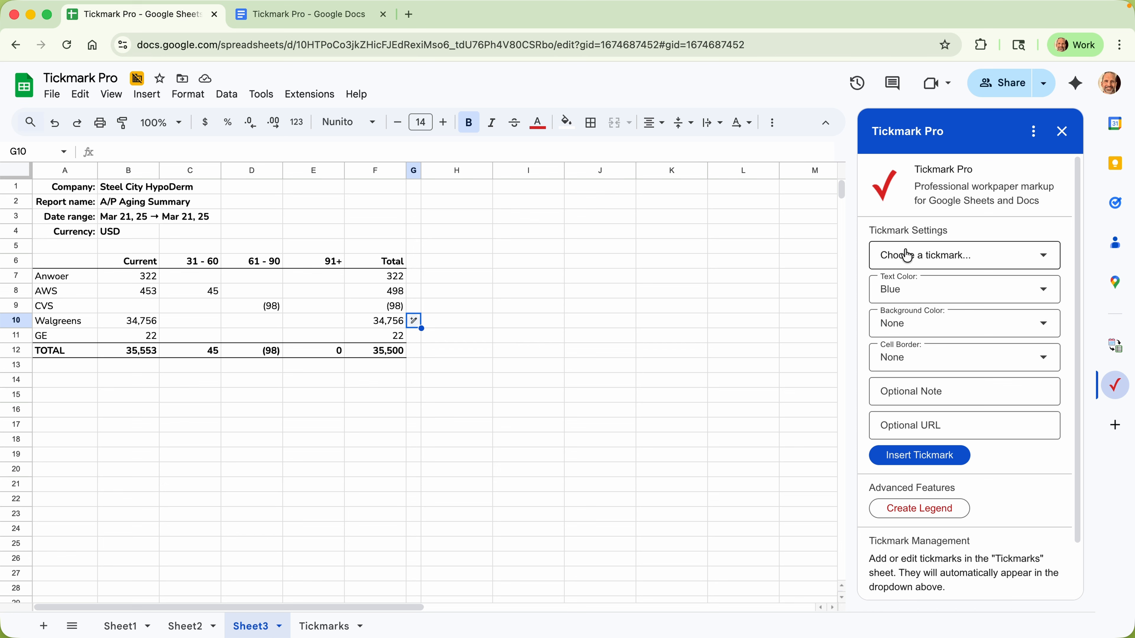
pyautogui.click(907, 256)
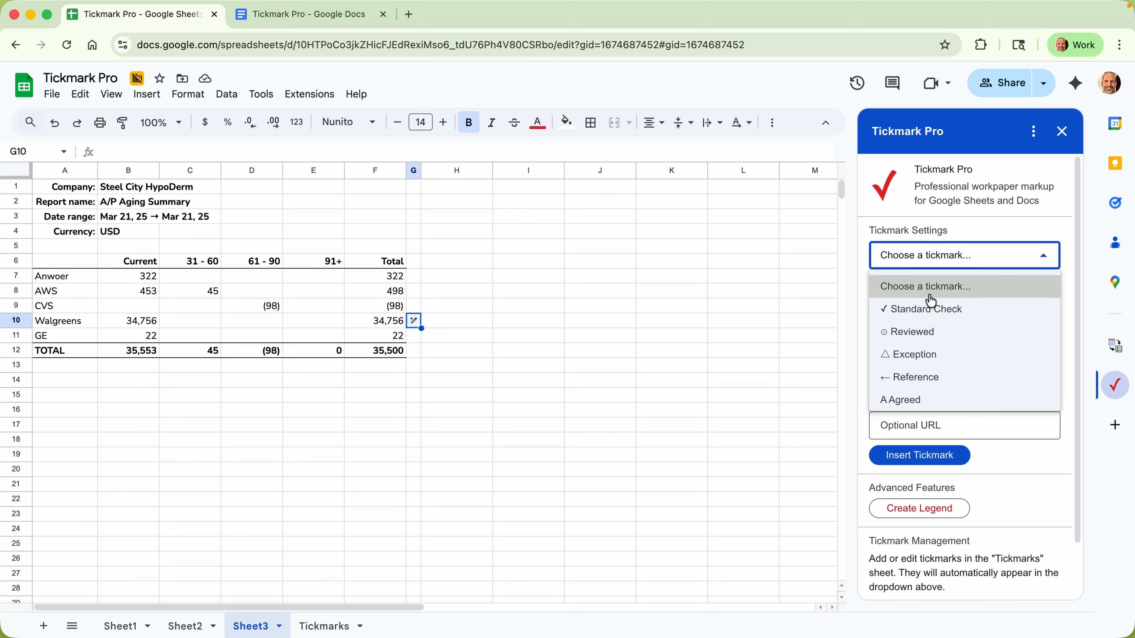
pyautogui.scroll(-1, 939, 320)
pyautogui.scroll(-8, 939, 320)
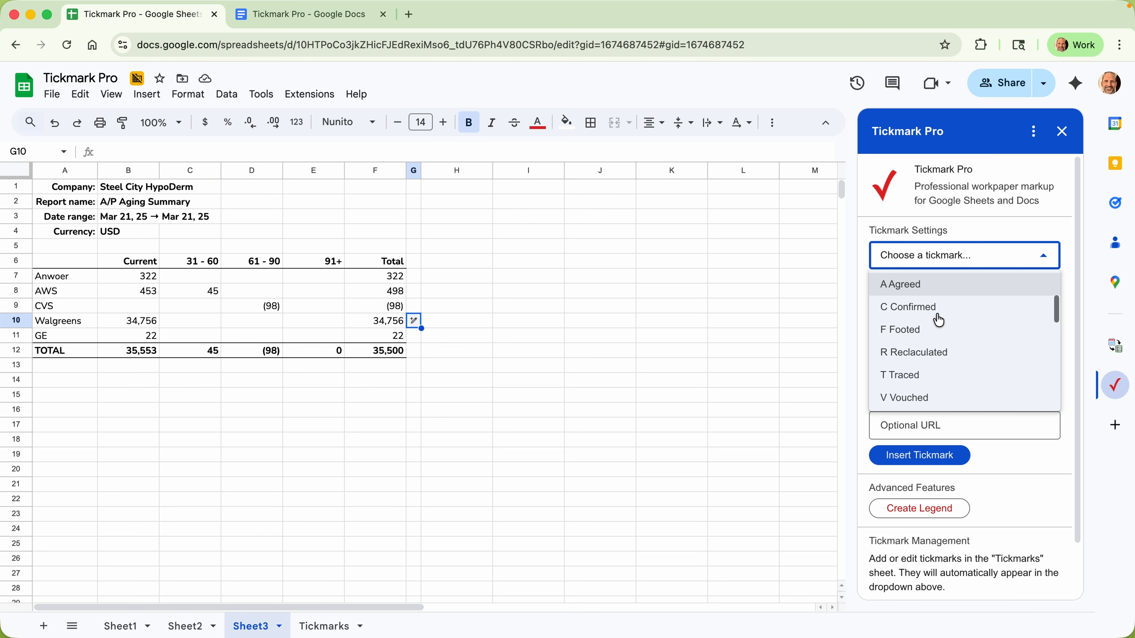
pyautogui.scroll(-7, 939, 320)
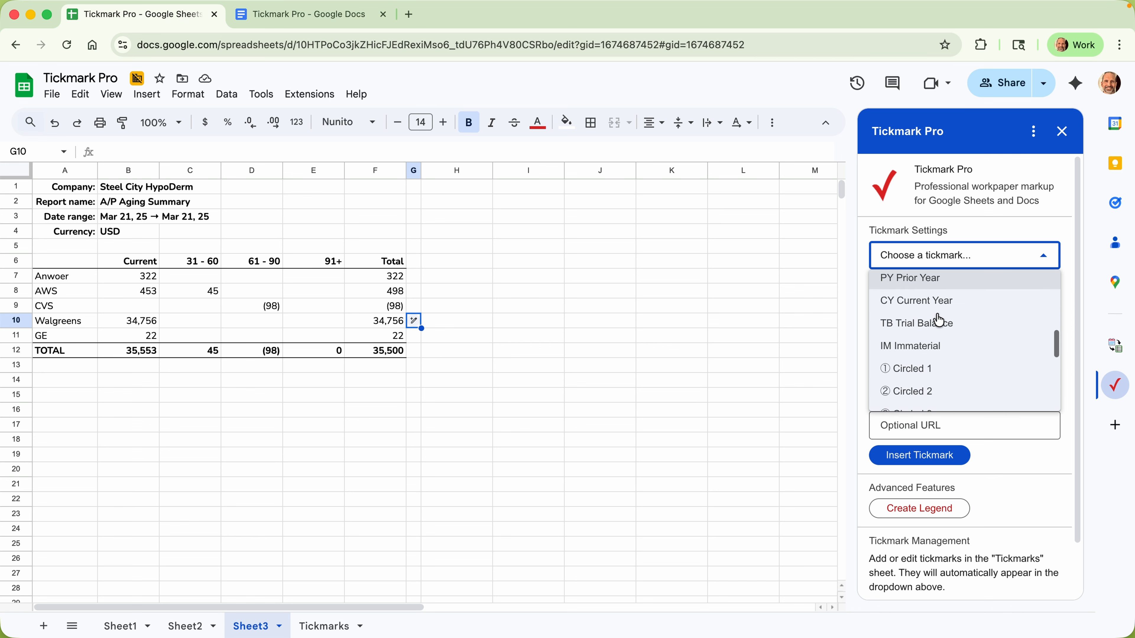
pyautogui.scroll(-4, 939, 320)
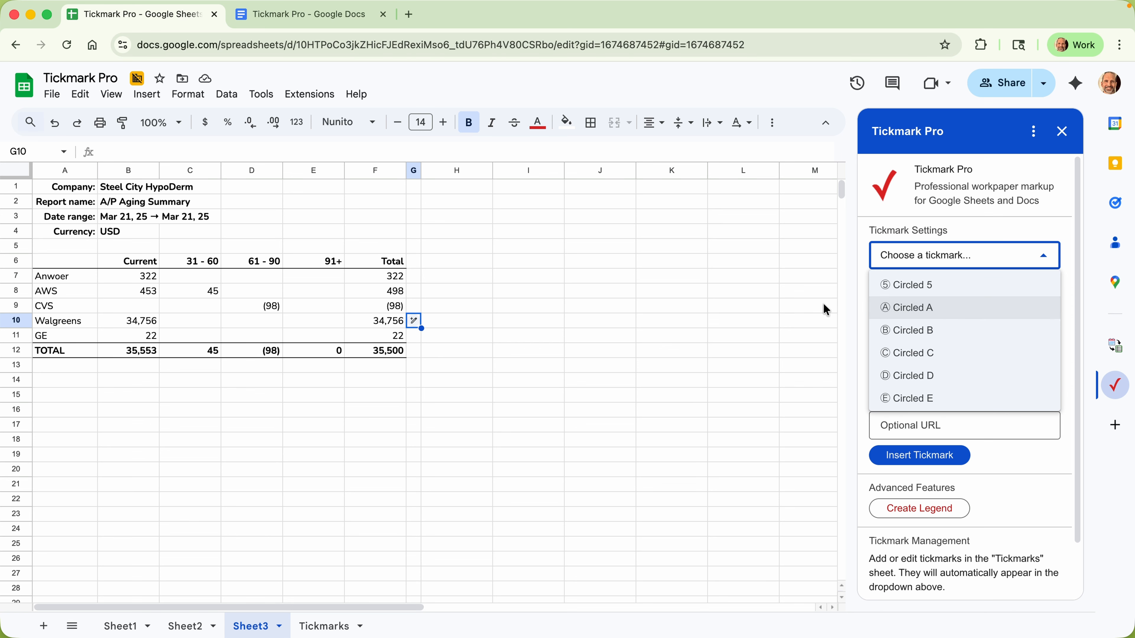
pyautogui.click(742, 309)
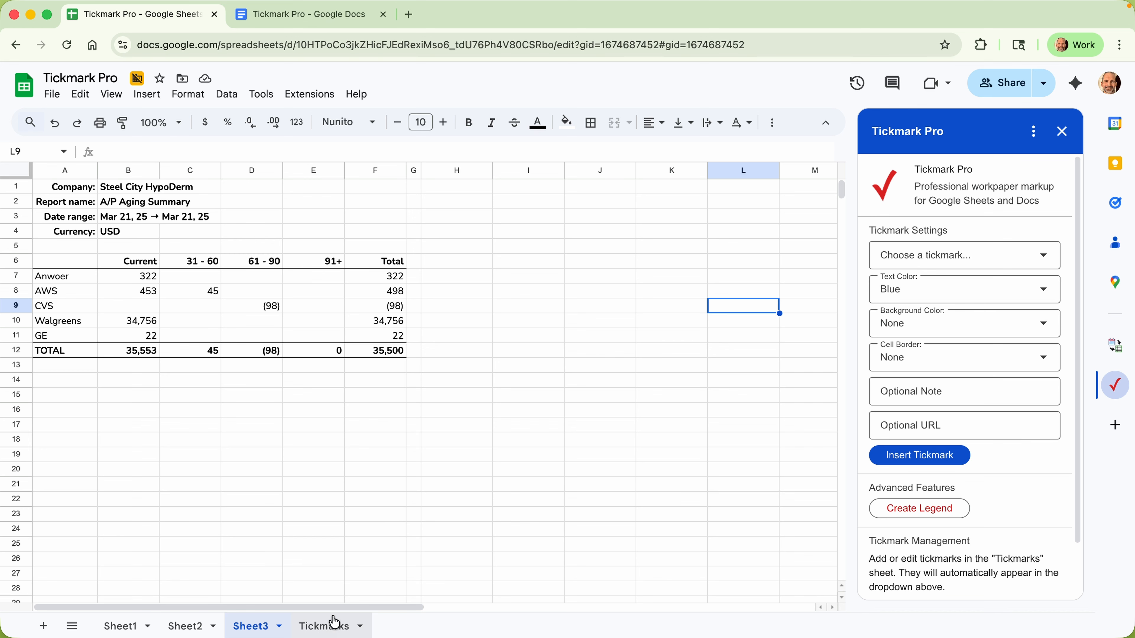
# Examine the columns on the Tickmarks sheet where firm and workpaper-specific tickmarks are added
pyautogui.click(330, 626)
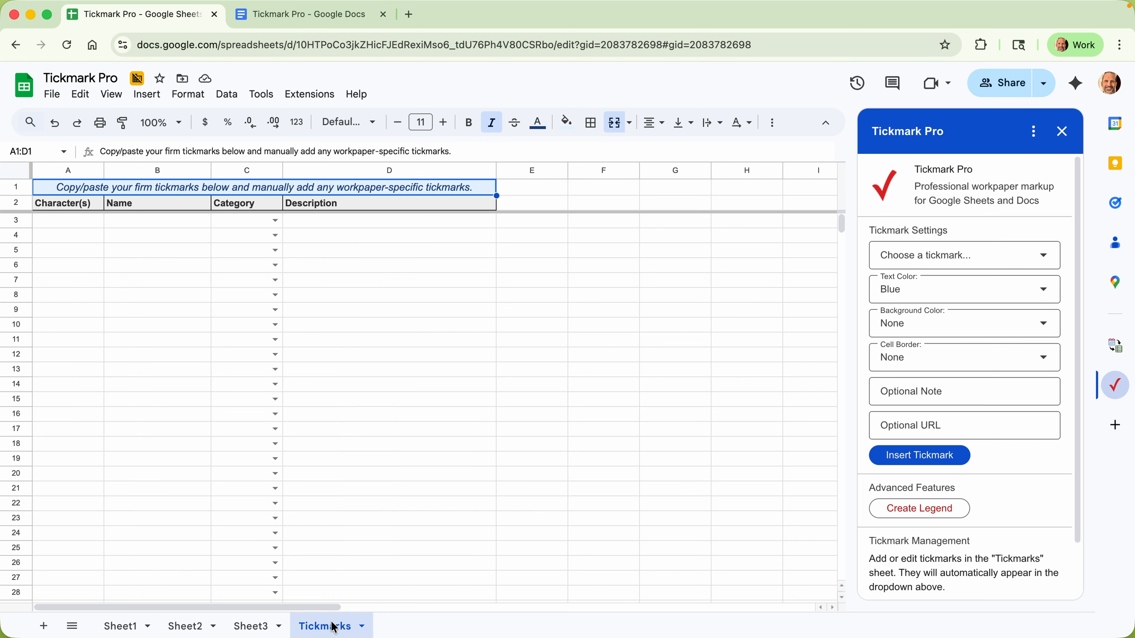
pyautogui.click(80, 225)
pyautogui.click(81, 240)
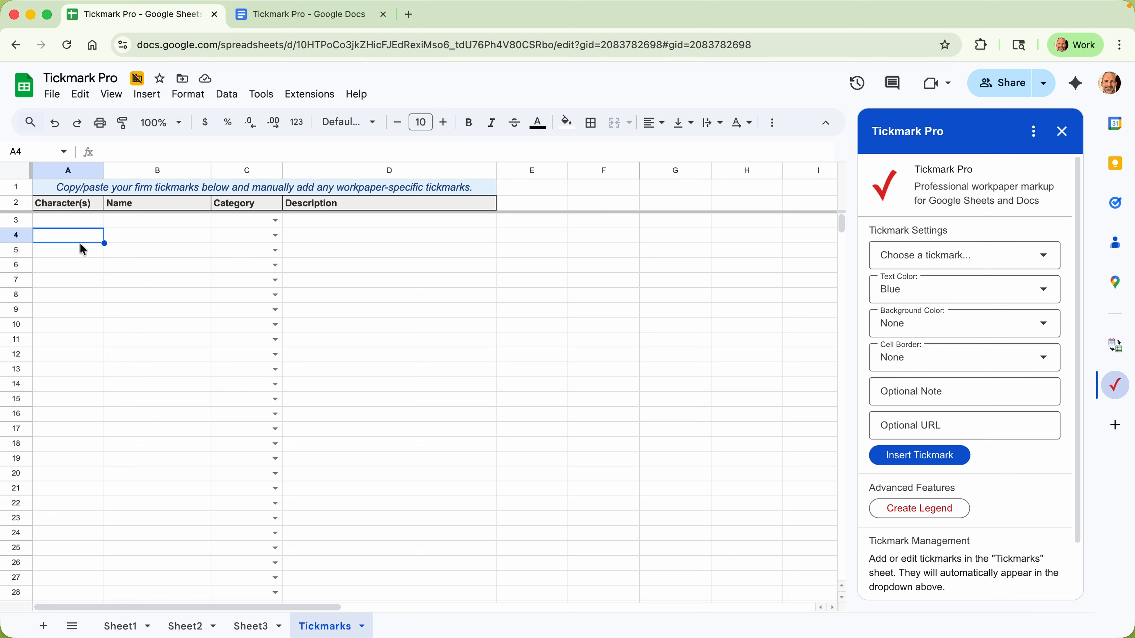
pyautogui.click(83, 222)
pyautogui.click(155, 222)
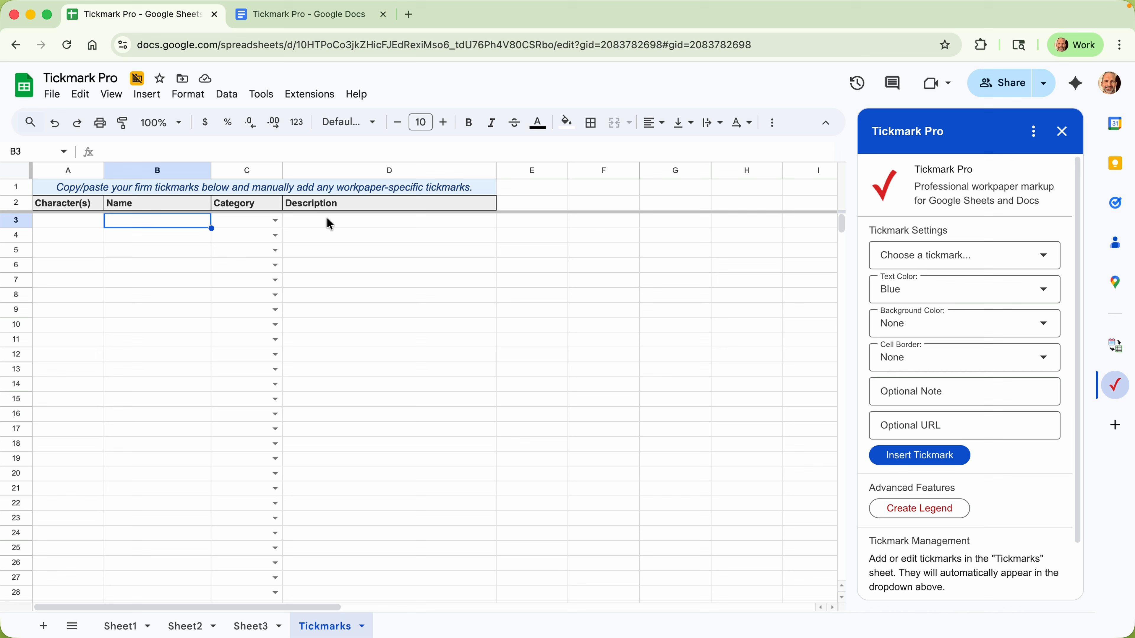
# Review the add-on's tickmark choices while on the Tickmarks sheet
pyautogui.click(903, 249)
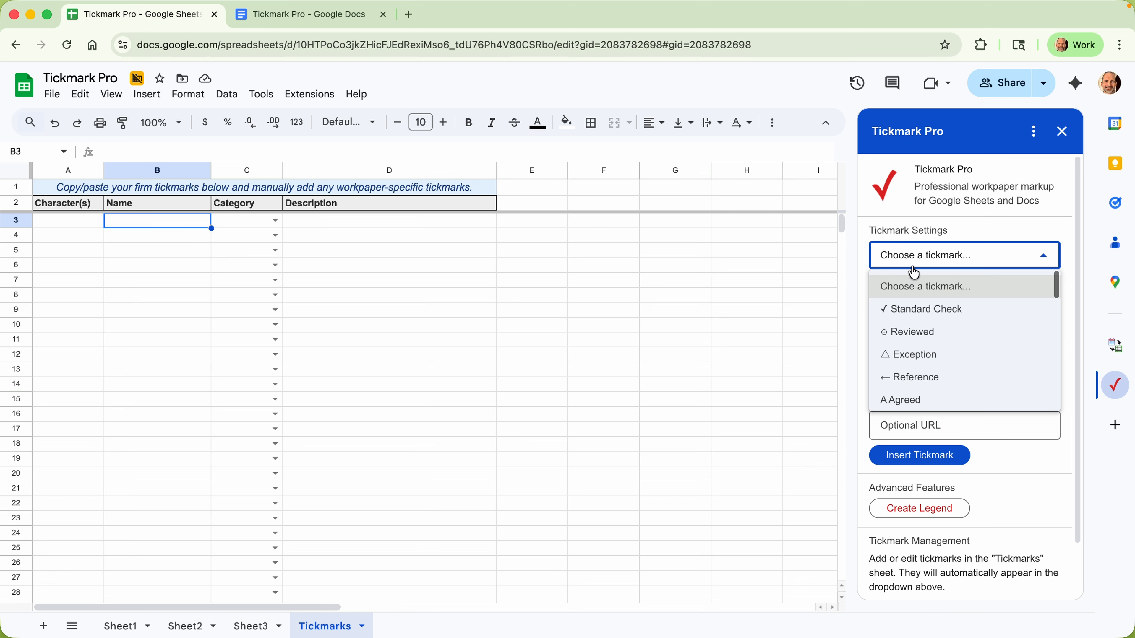
pyautogui.scroll(-3, 924, 320)
pyautogui.scroll(3, 924, 322)
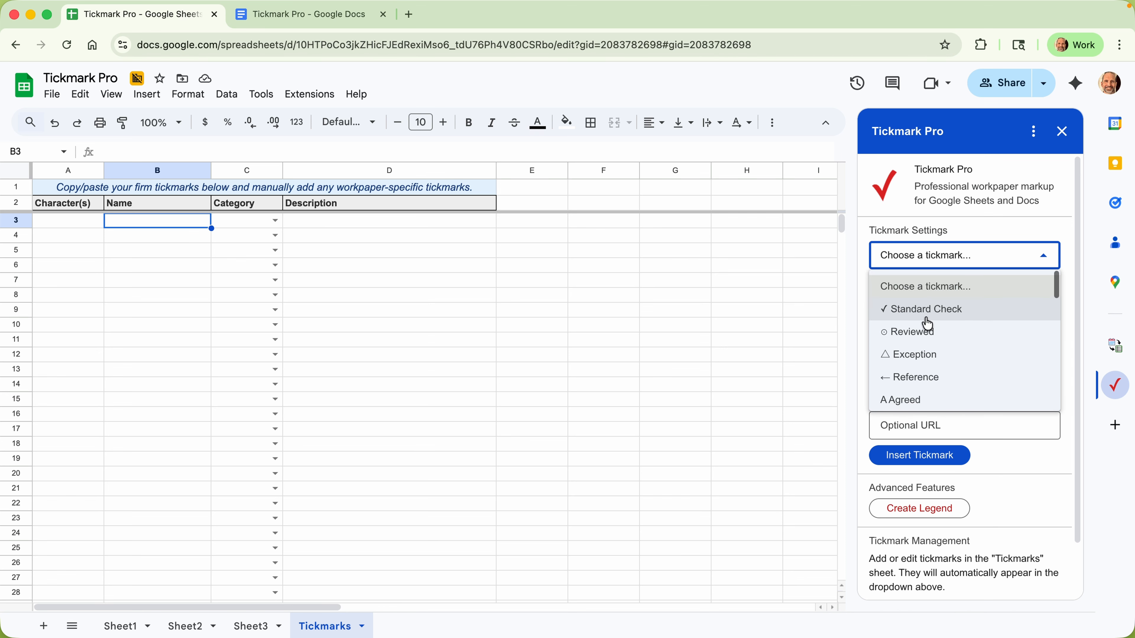
pyautogui.click(611, 309)
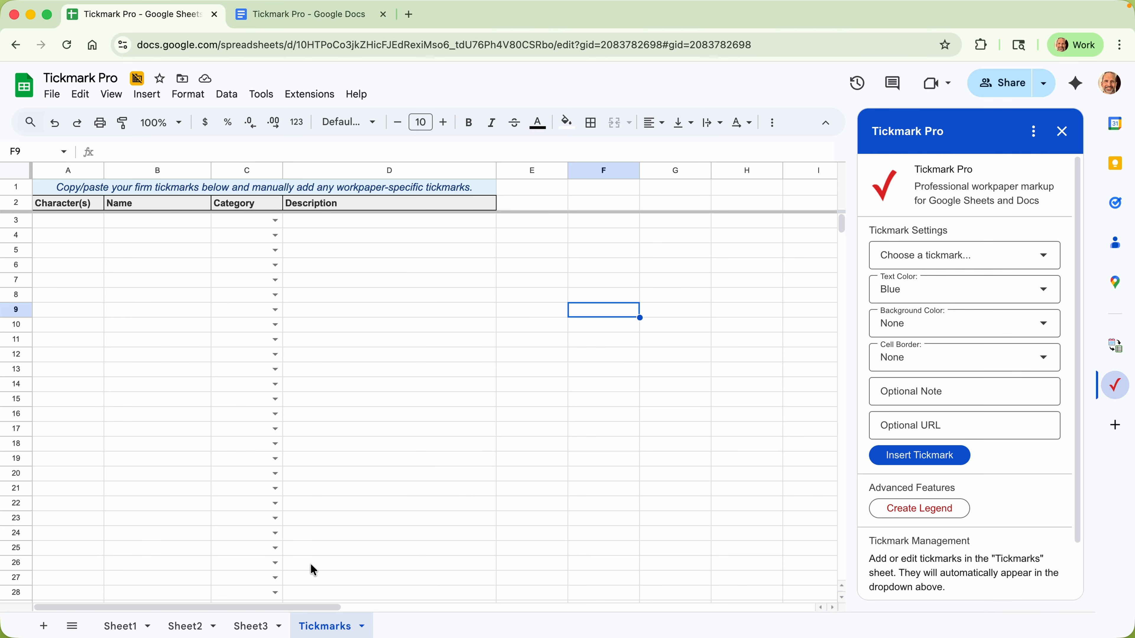
# On Sheet3, choose the V Vouched tickmark with red text for cell G10 beside the Walgreens total
pyautogui.click(259, 625)
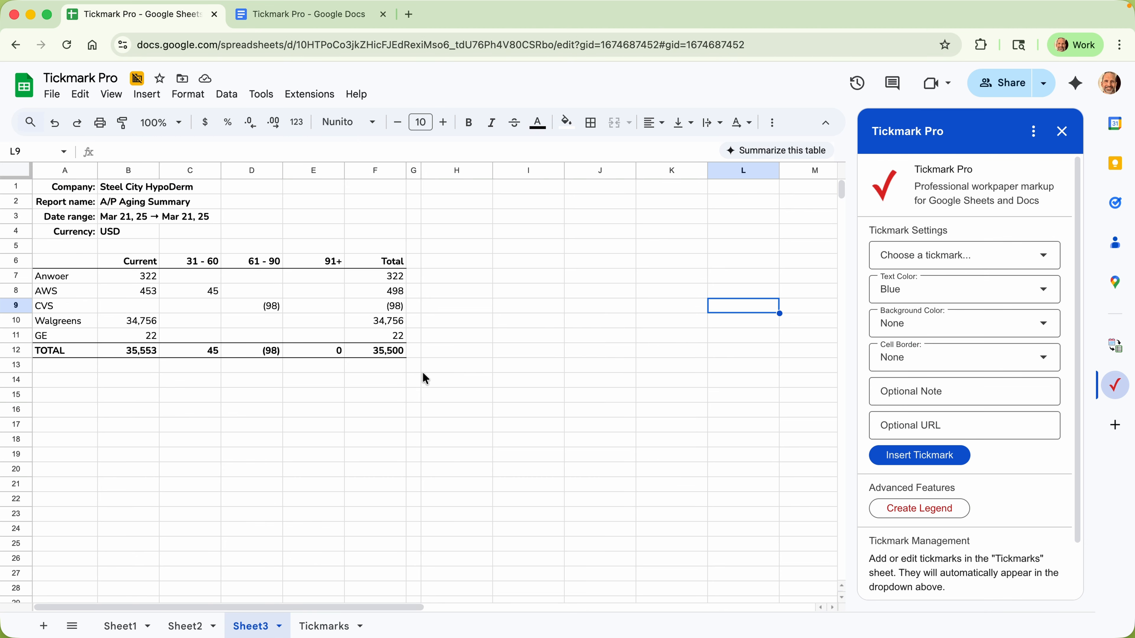
pyautogui.click(416, 321)
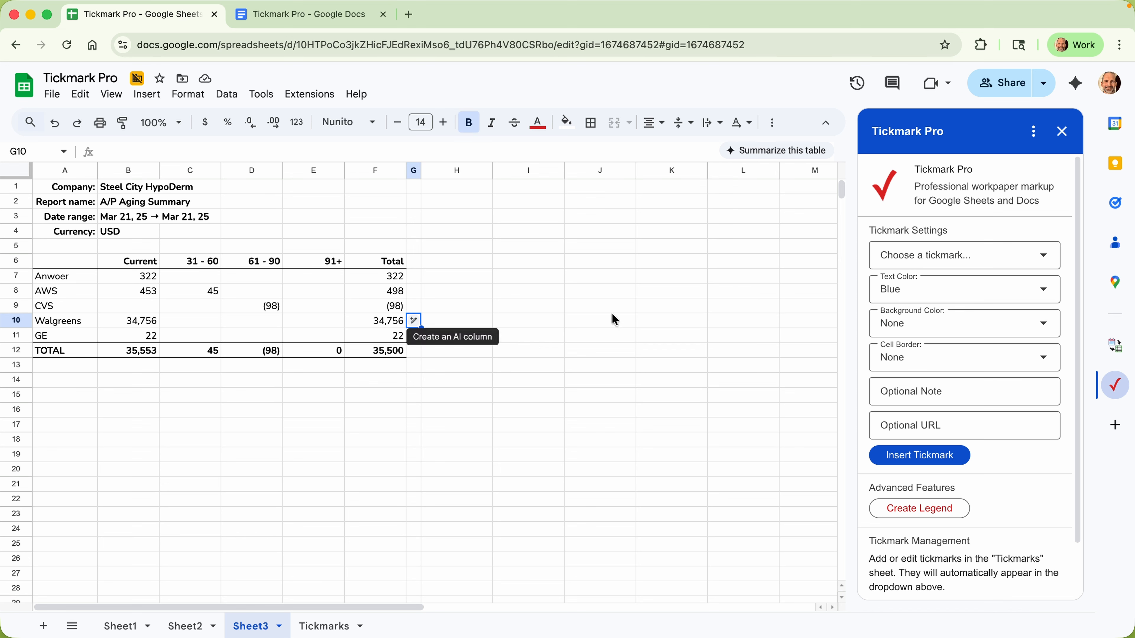
pyautogui.click(907, 247)
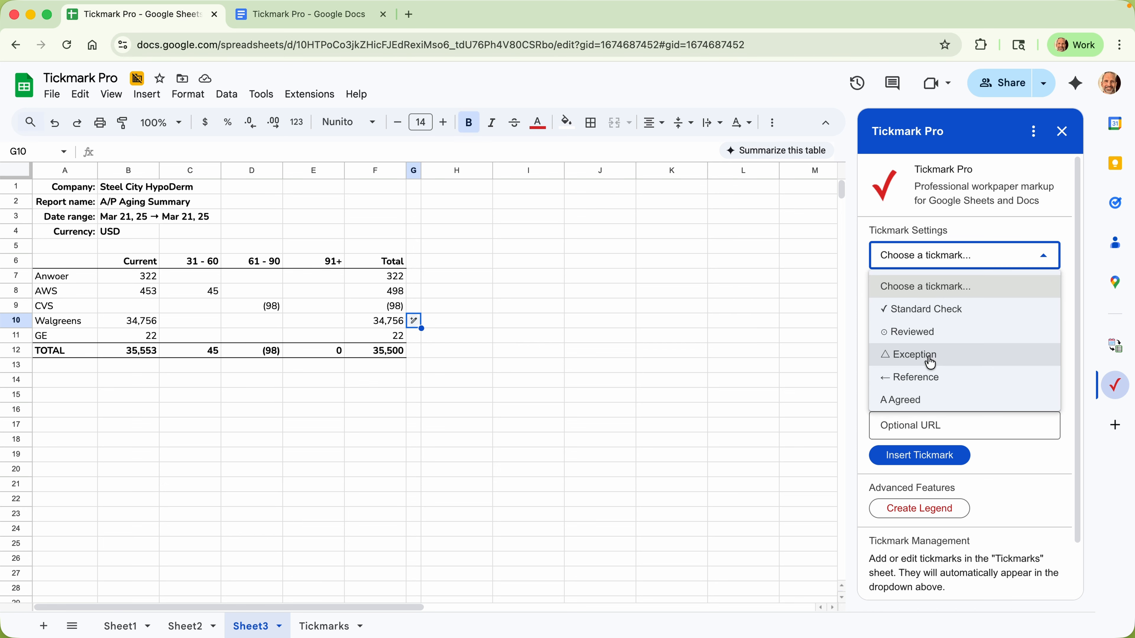
pyautogui.scroll(-1, 932, 363)
pyautogui.scroll(-3, 932, 363)
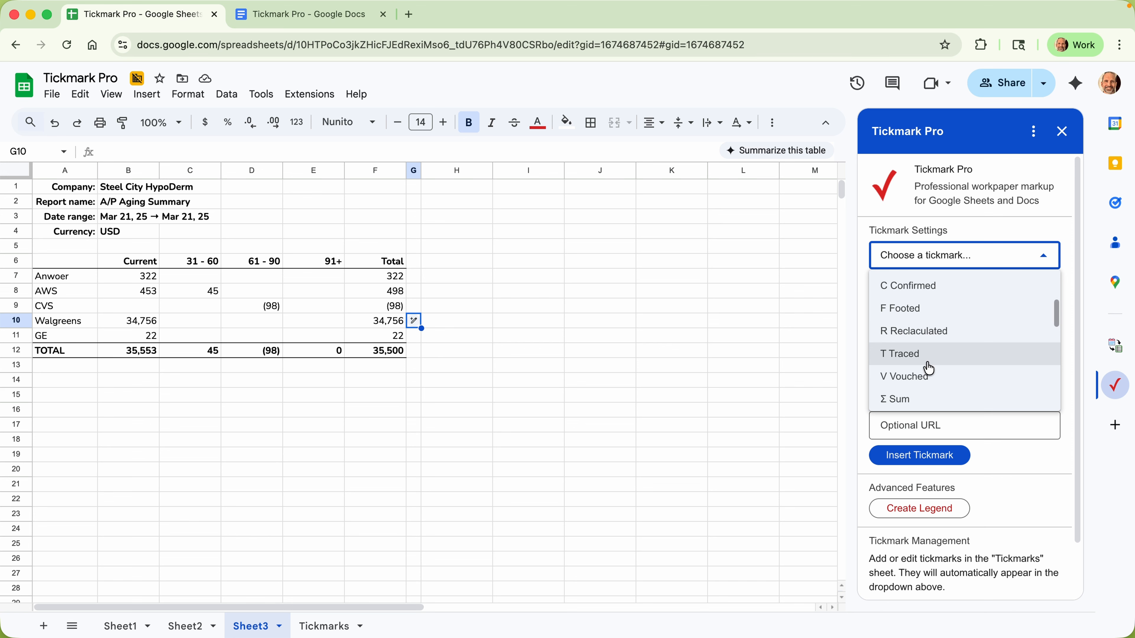
pyautogui.click(930, 373)
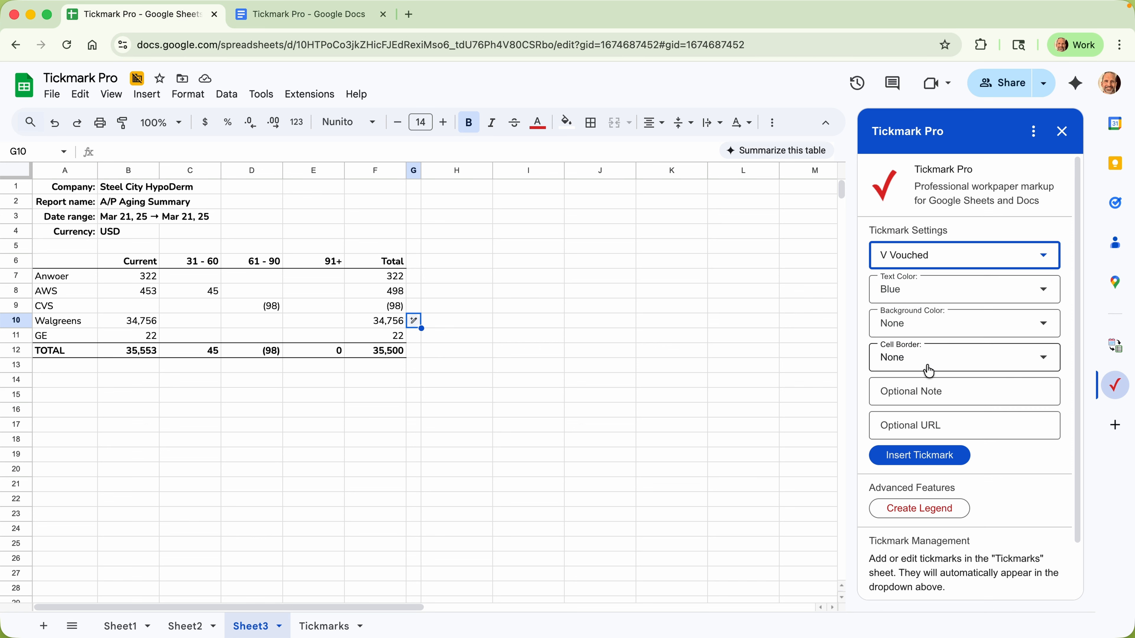
pyautogui.click(918, 290)
pyautogui.click(921, 365)
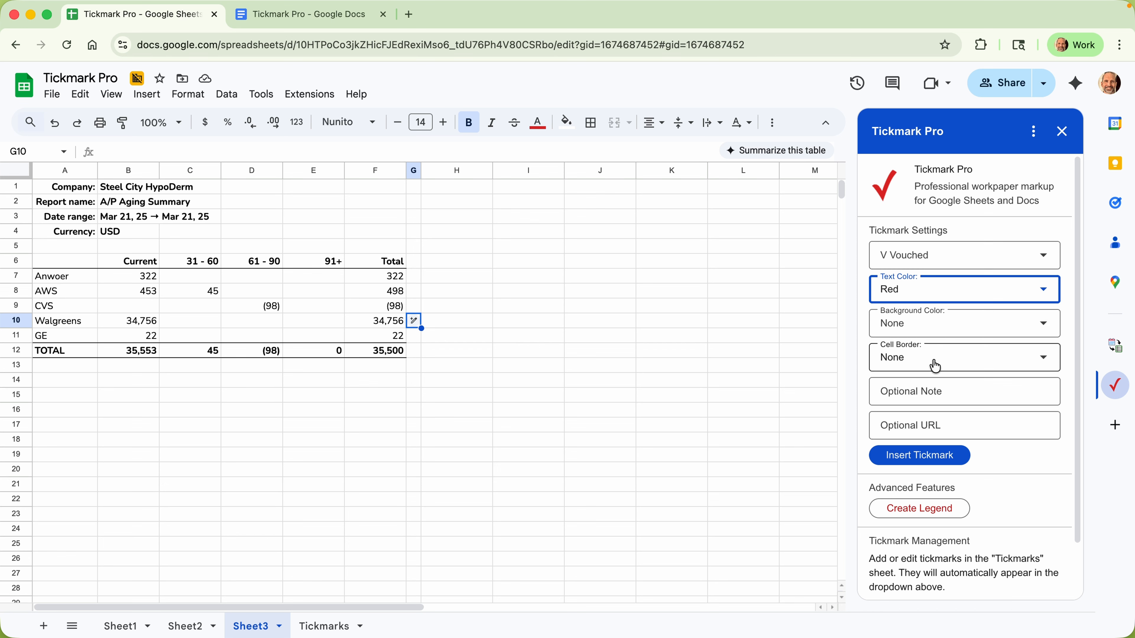
# Enter "Vouched to invoice # 5858" as the tickmark's optional note
pyautogui.click(935, 396)
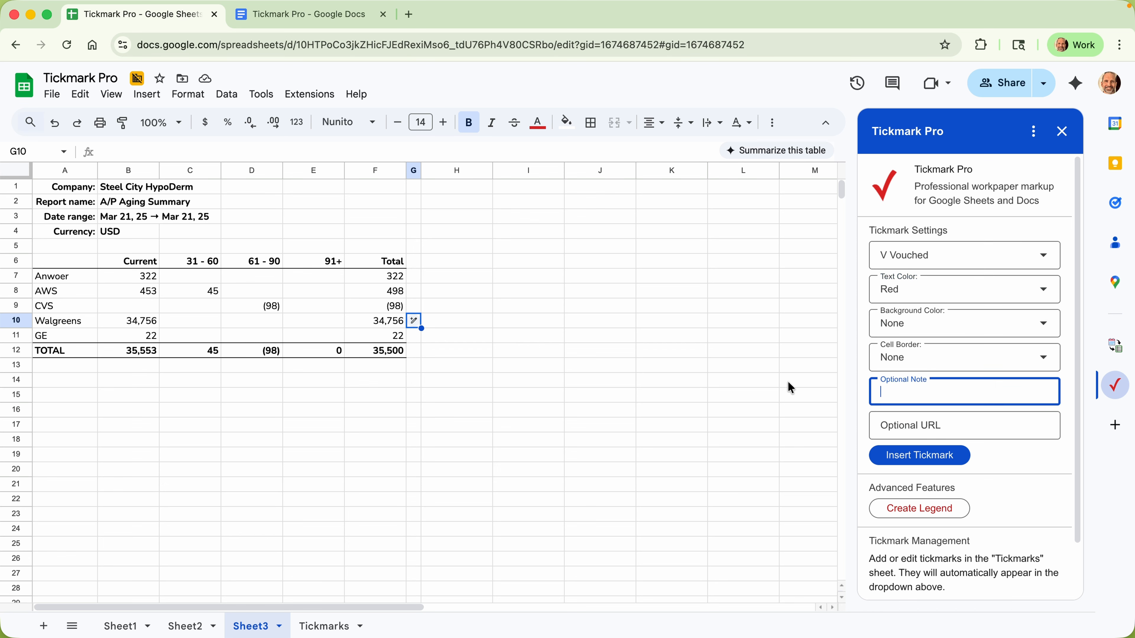
pyautogui.write('Vouched to invoice # 5858')
pyautogui.press('Tab')
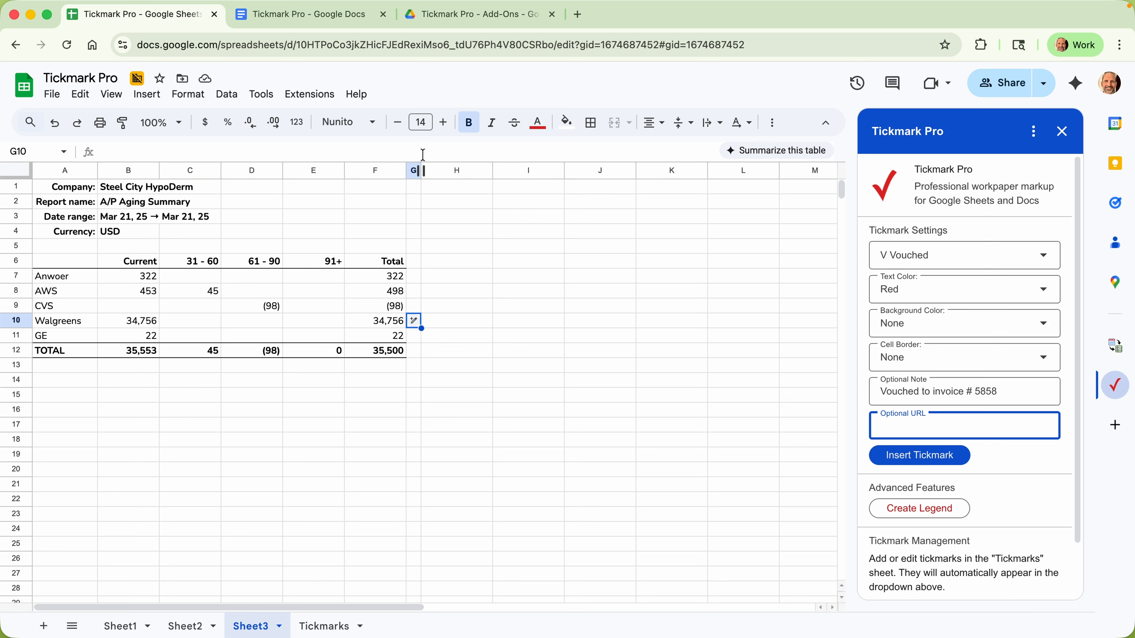
# Switch to Google Drive and copy the sharing link of Invoice WG.pdf
pyautogui.click(449, 18)
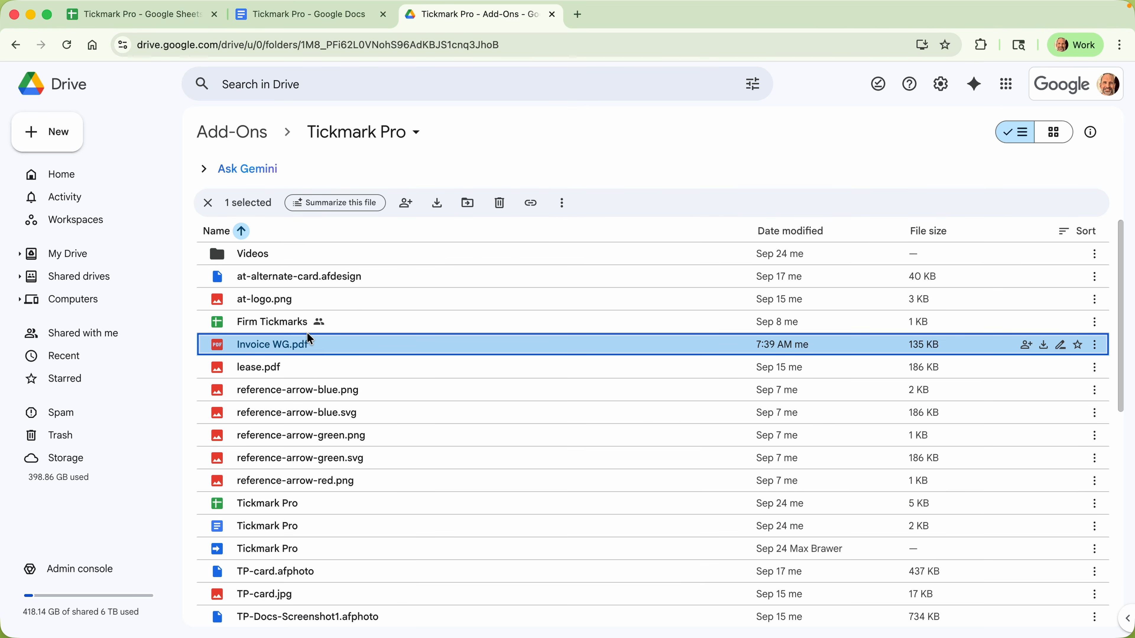
pyautogui.rightClick(310, 341)
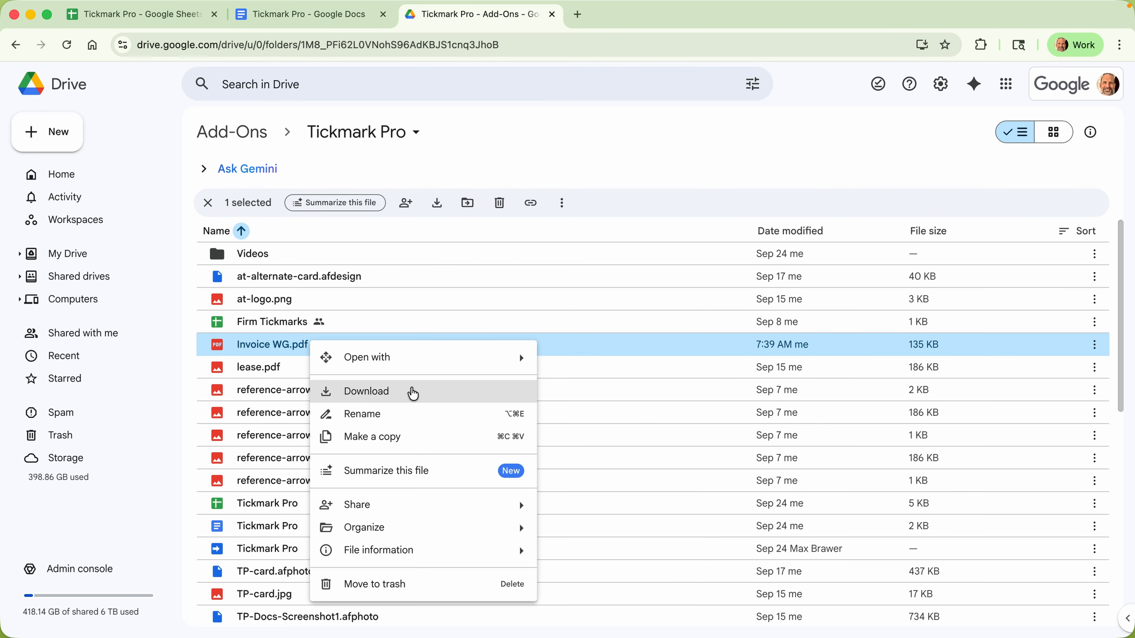
pyautogui.moveTo(517, 507)
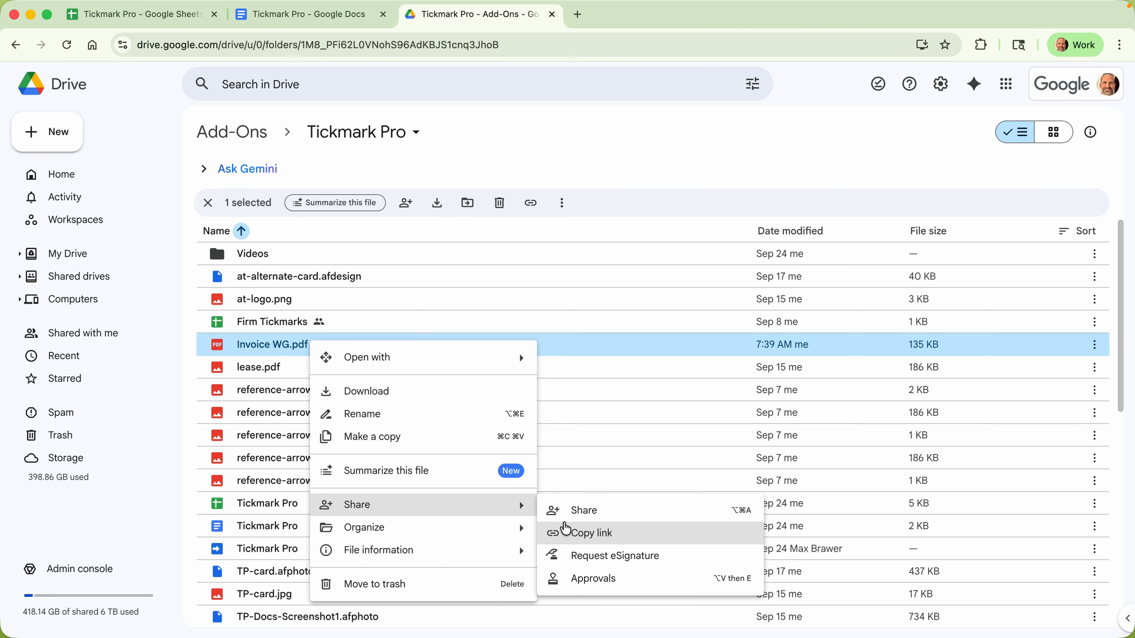
pyautogui.click(568, 532)
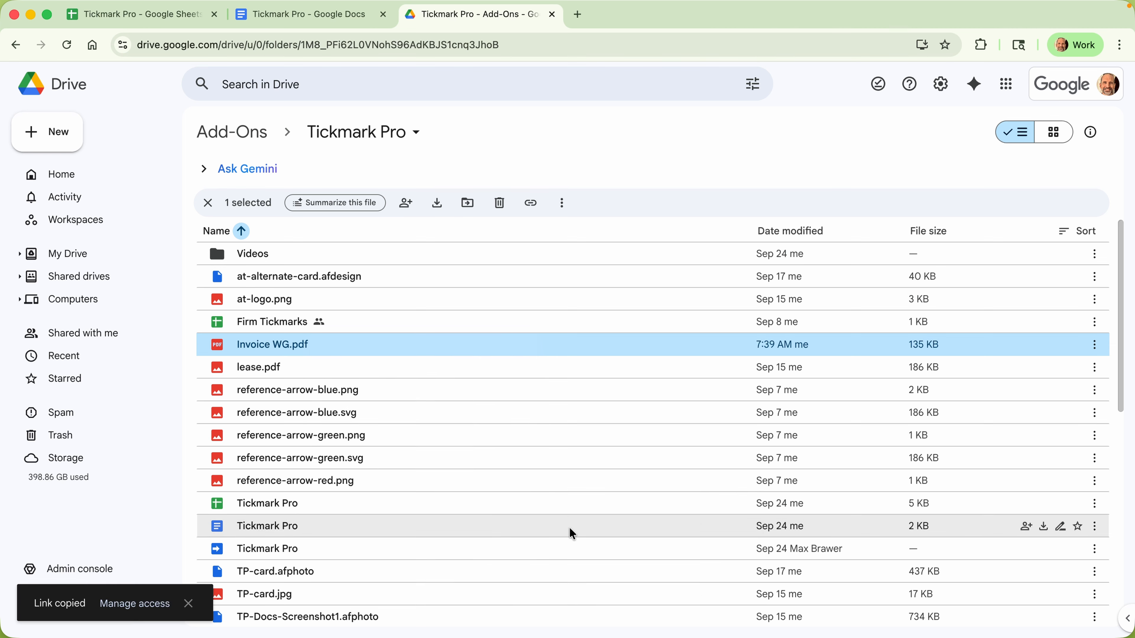
# Return to the Tickmark Pro spreadsheet, paste the invoice link as the optional URL, and insert the tickmark in G10
pyautogui.click(171, 21)
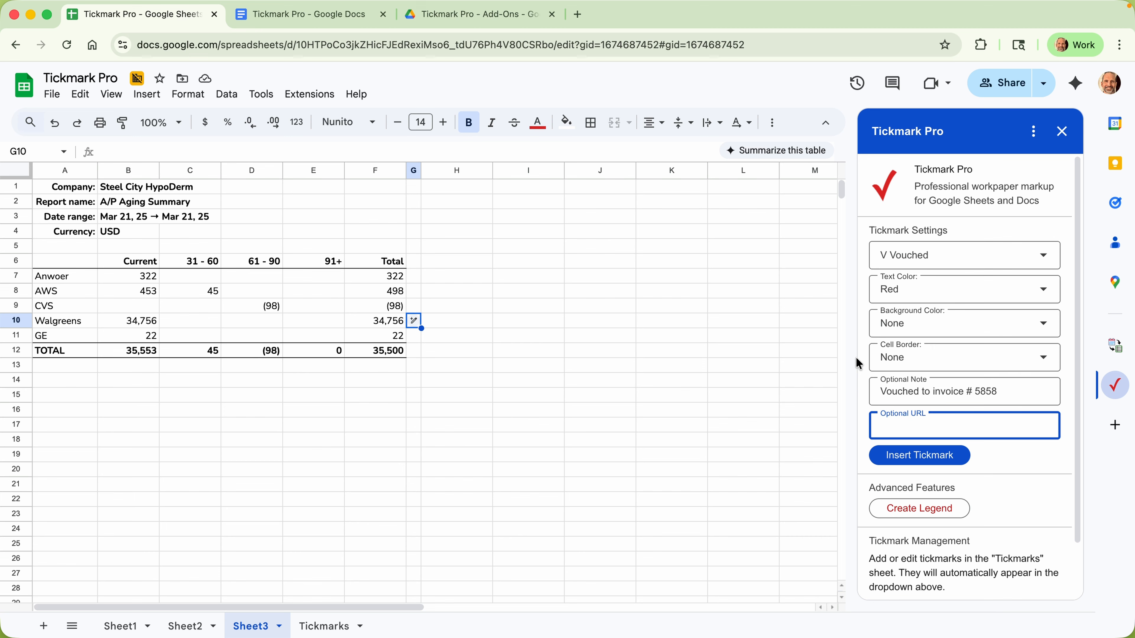
pyautogui.press('super+v')
pyautogui.click(923, 457)
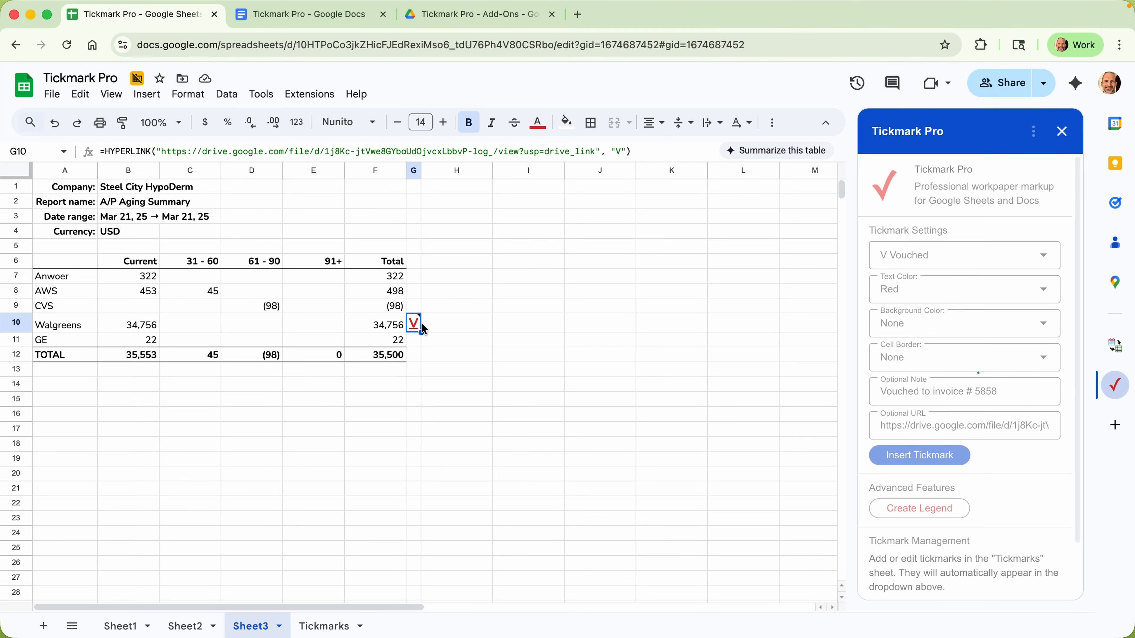
# For cell G12 beside the TOTAL row's total, choose the F Footed tickmark with green text
pyautogui.click(382, 357)
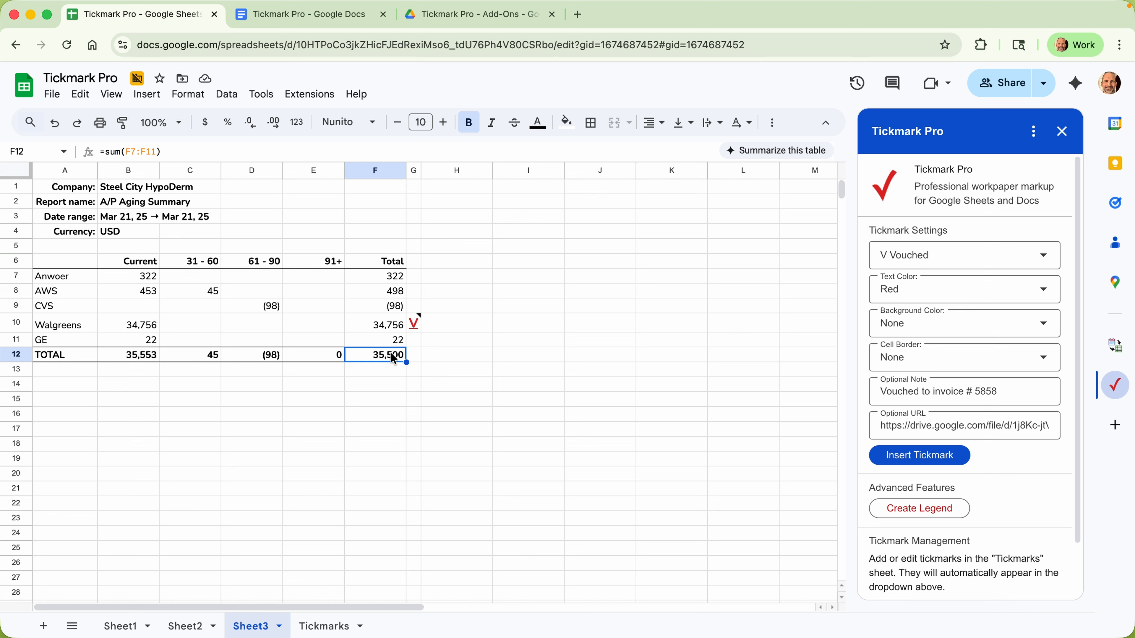
pyautogui.click(412, 353)
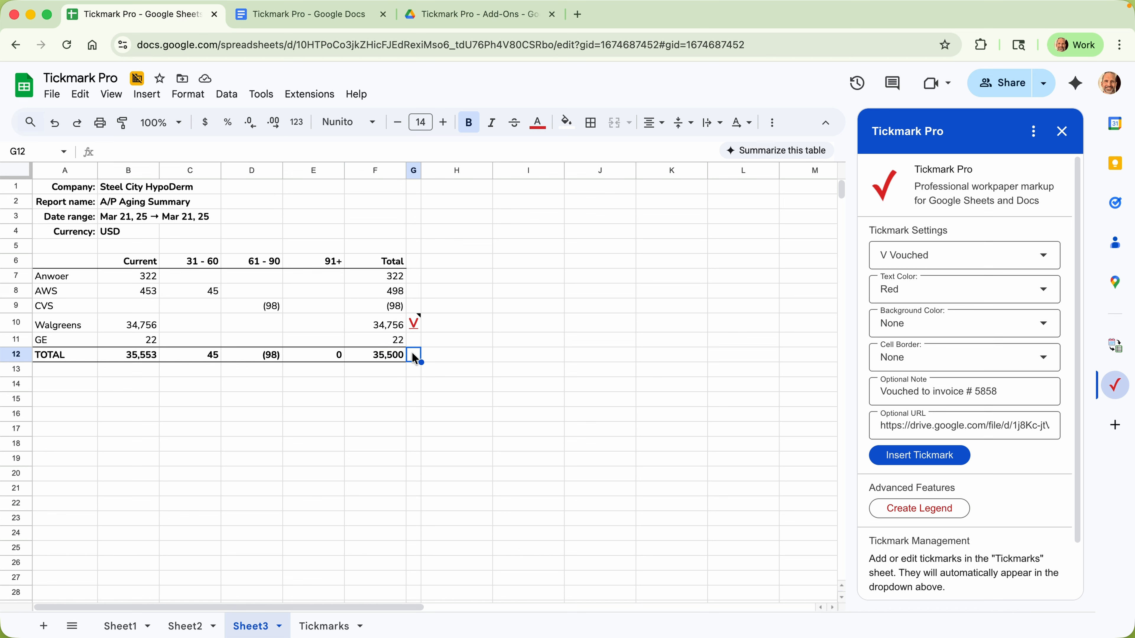
pyautogui.click(931, 255)
pyautogui.click(948, 306)
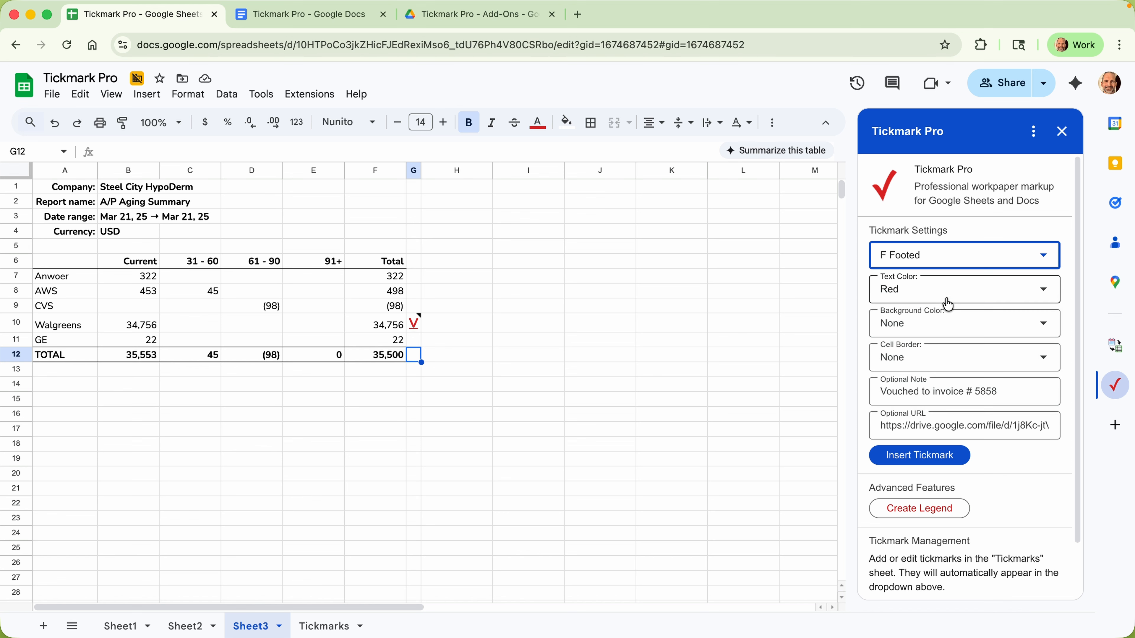
pyautogui.click(940, 297)
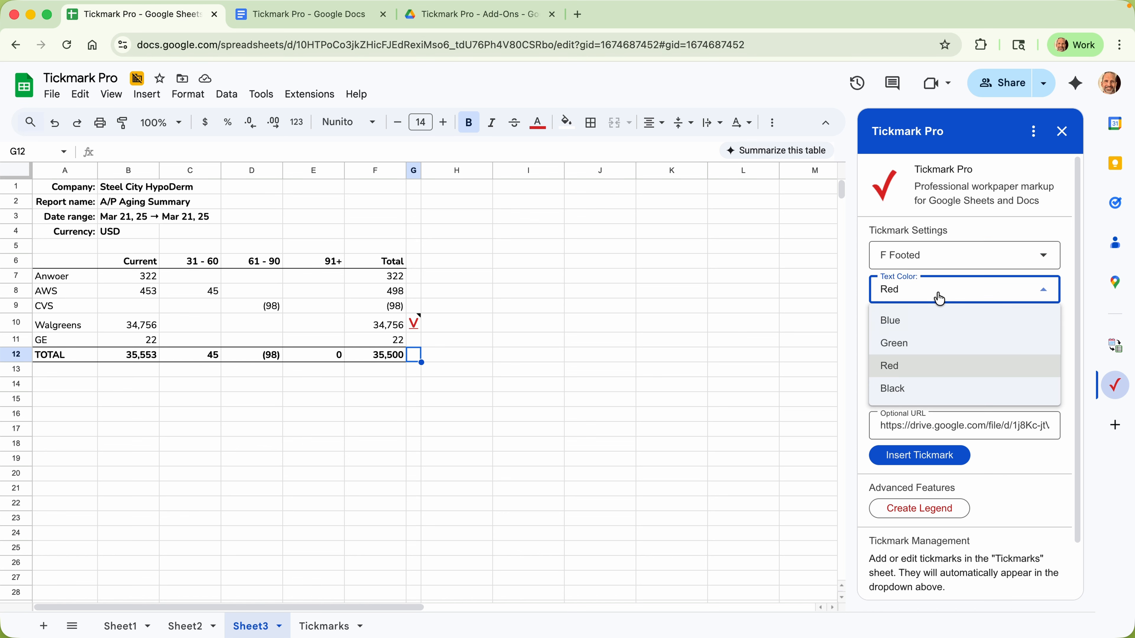
pyautogui.click(933, 343)
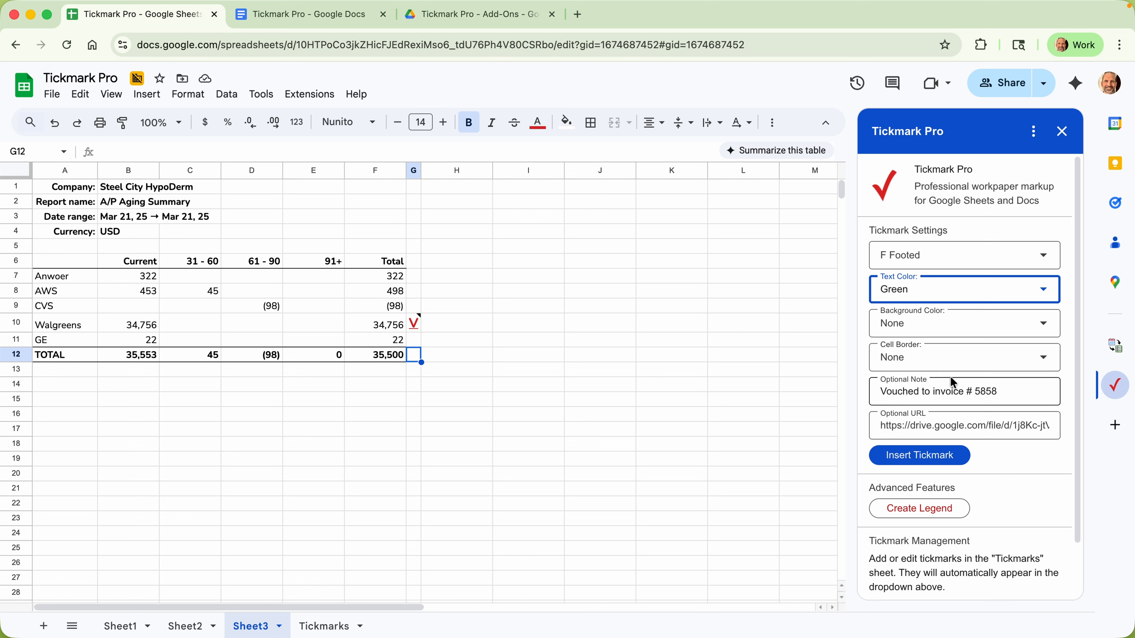
# Clear the optional note and URL, insert the green F Footed tickmark in G12, and check its cell note
pyautogui.tripleClick(954, 385)
pyautogui.press('BackSpace')
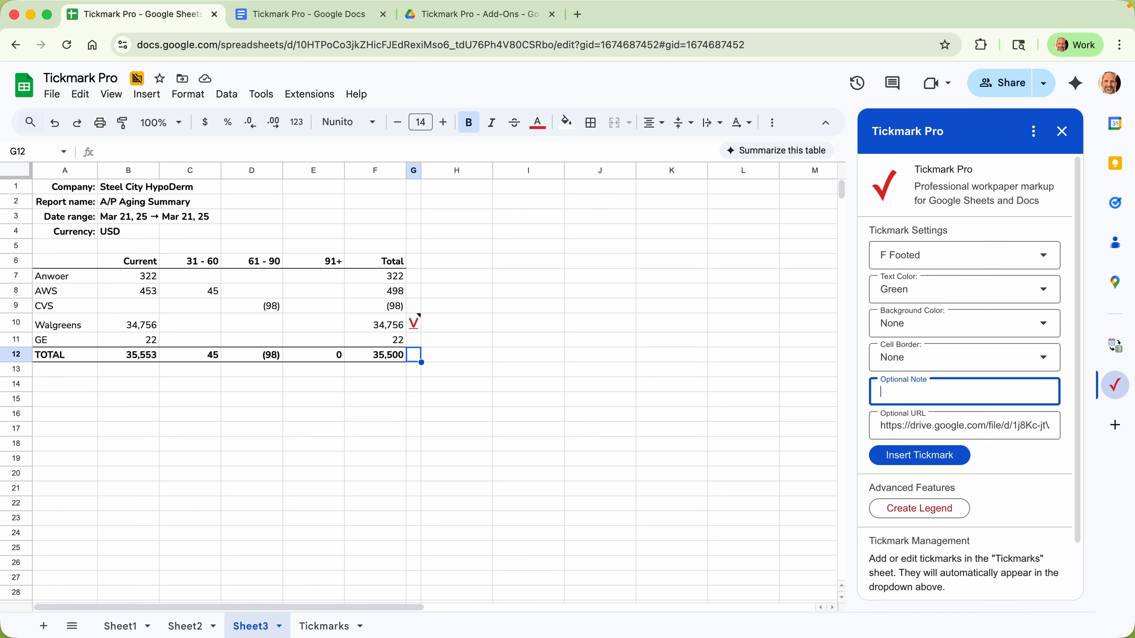
pyautogui.doubleClick(956, 426)
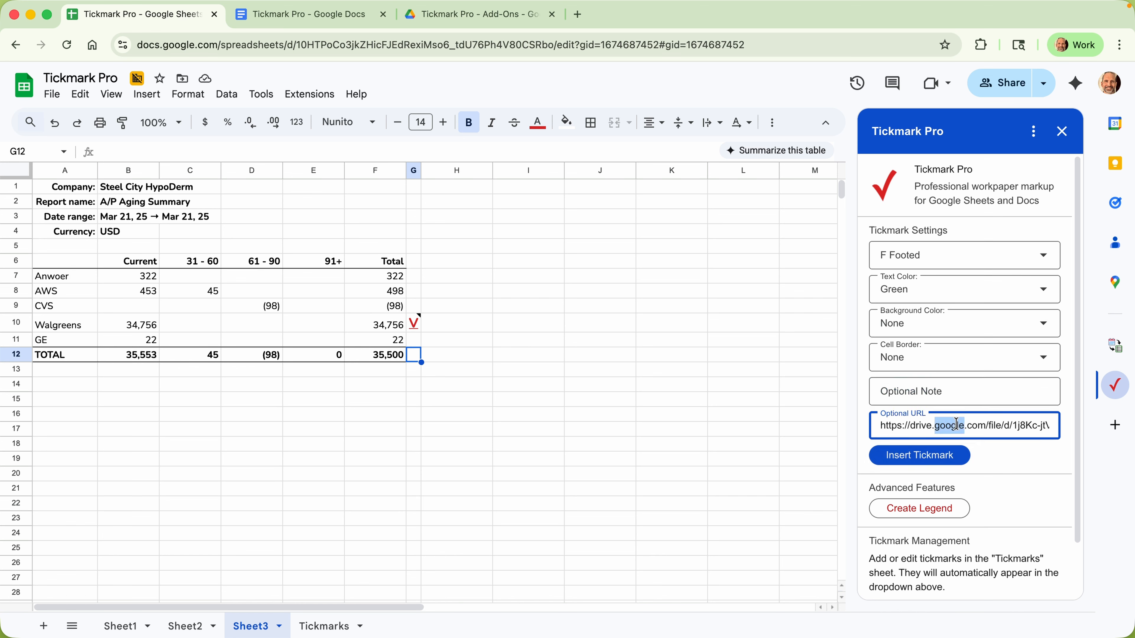
pyautogui.tripleClick(956, 426)
pyautogui.press('BackSpace')
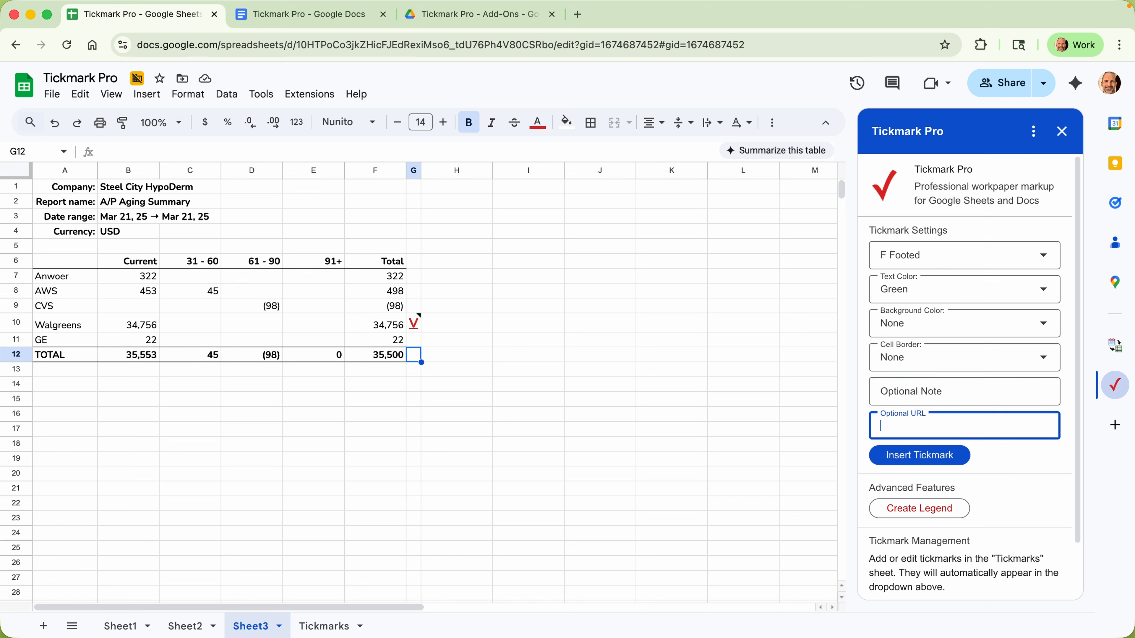
pyautogui.click(942, 455)
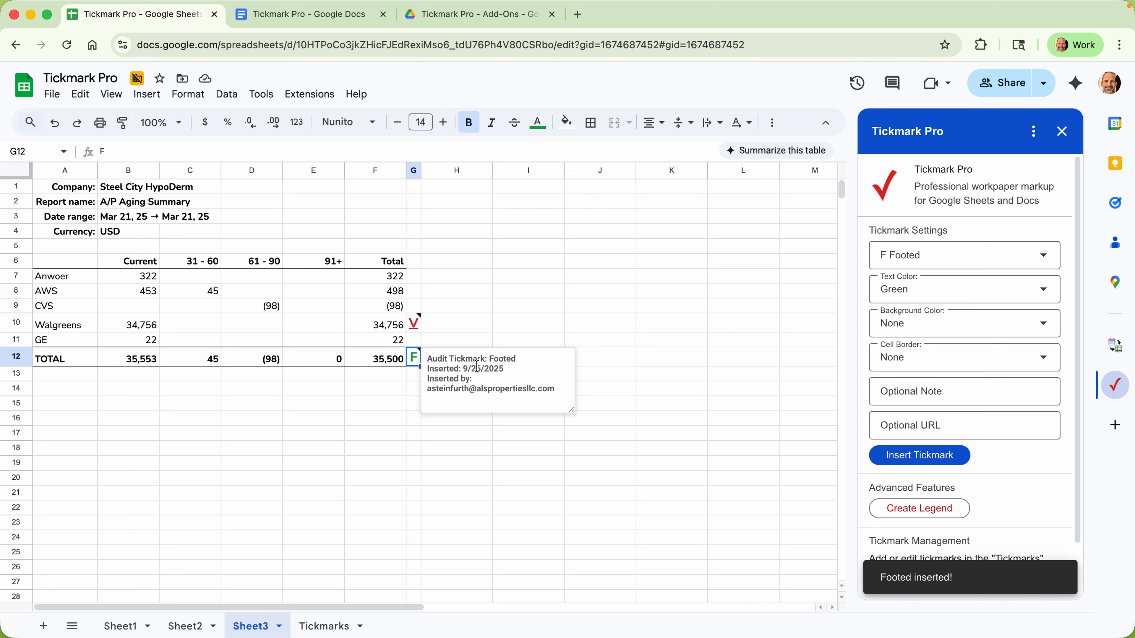
pyautogui.doubleClick(484, 389)
pyautogui.tripleClick(484, 390)
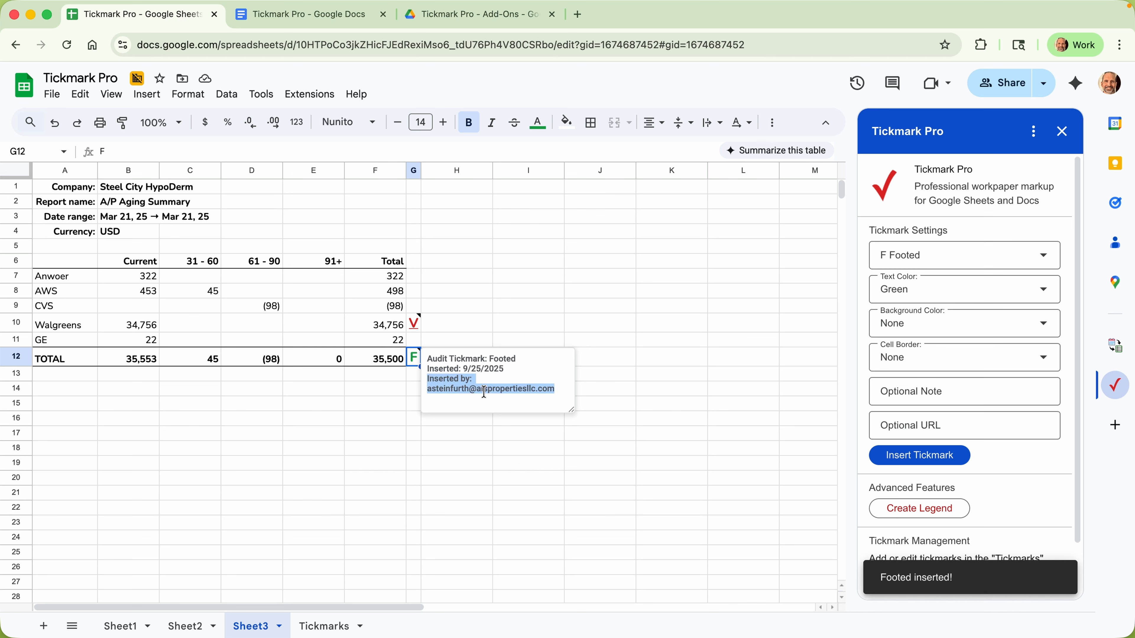
pyautogui.doubleClick(454, 389)
pyautogui.click(438, 332)
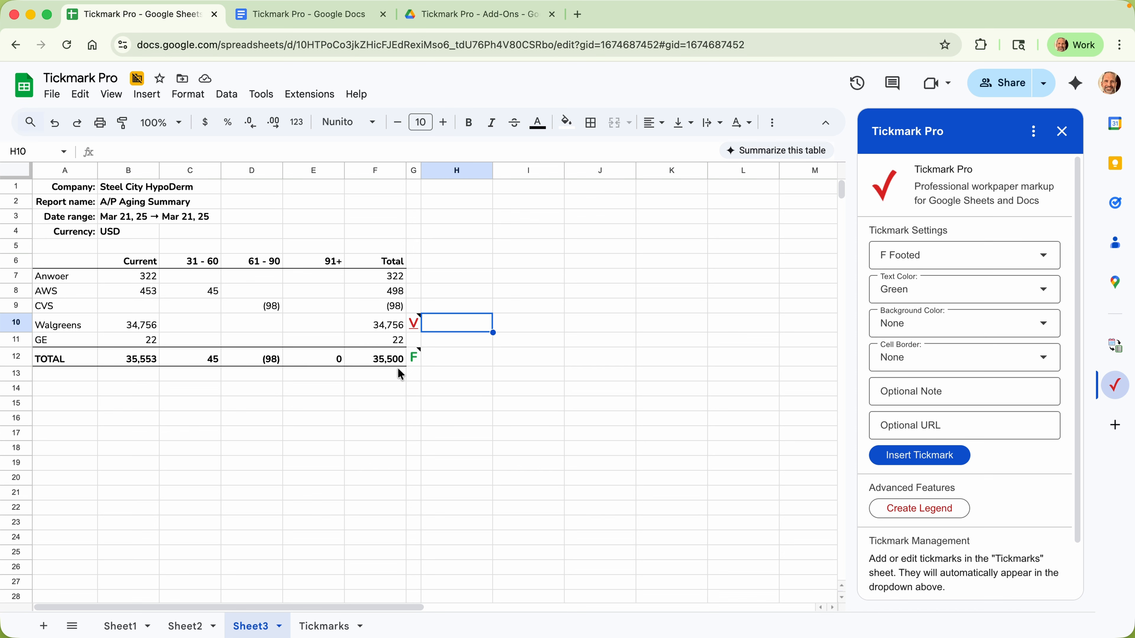
# For cell F13 below the overall total, choose the TB Trial Balance tickmark with red text, Light Yellow background and Colored Border
pyautogui.click(399, 375)
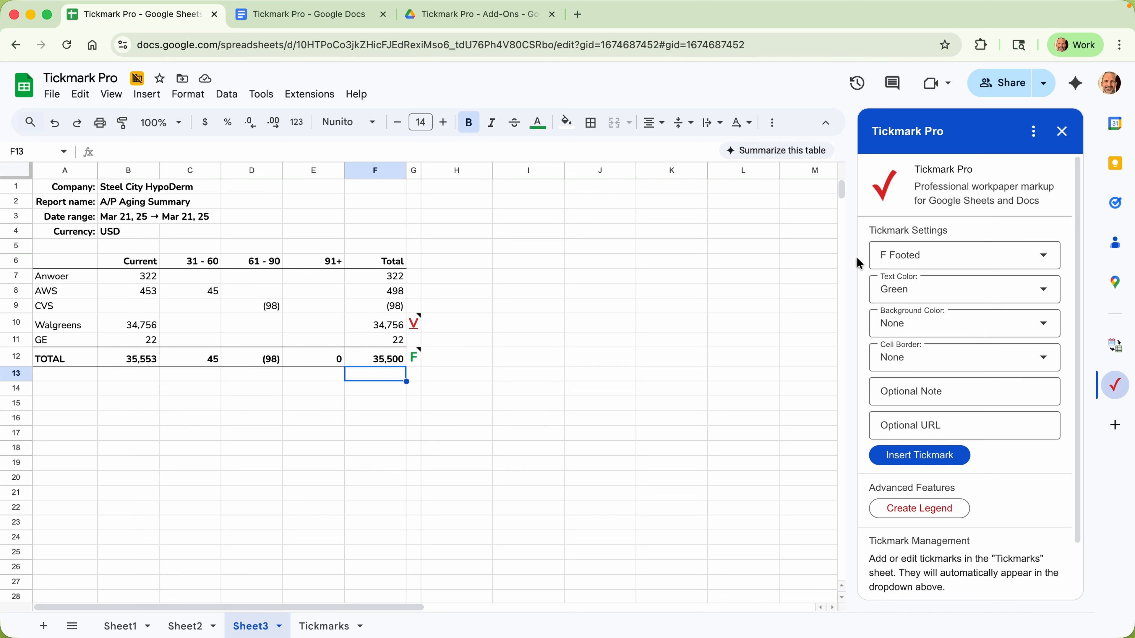
pyautogui.click(908, 256)
pyautogui.scroll(-3, 939, 331)
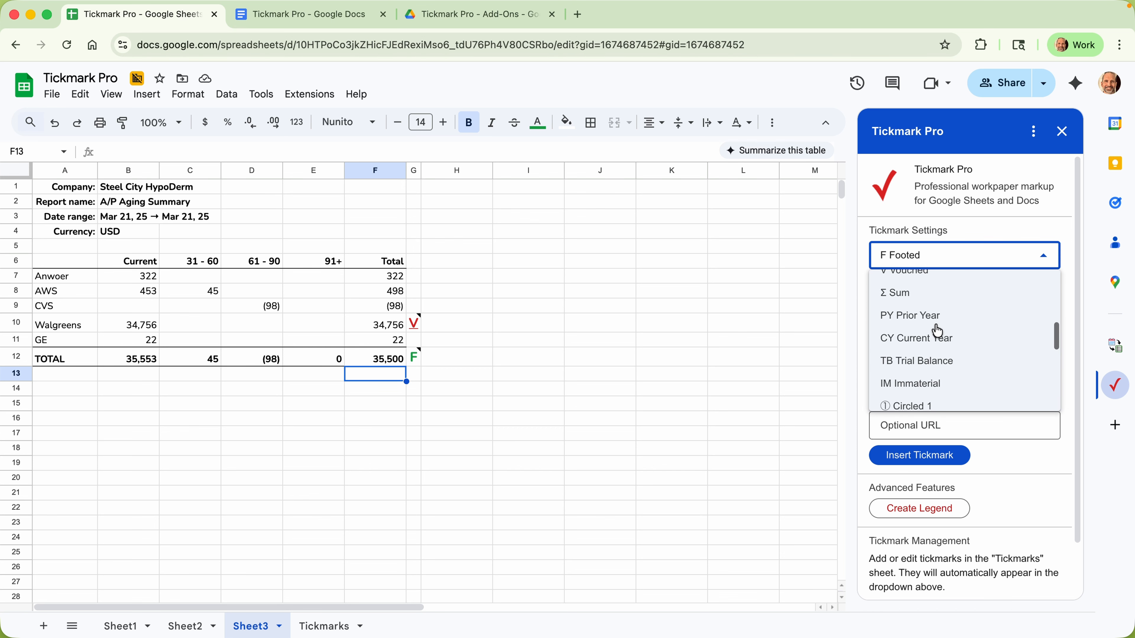
pyautogui.click(935, 357)
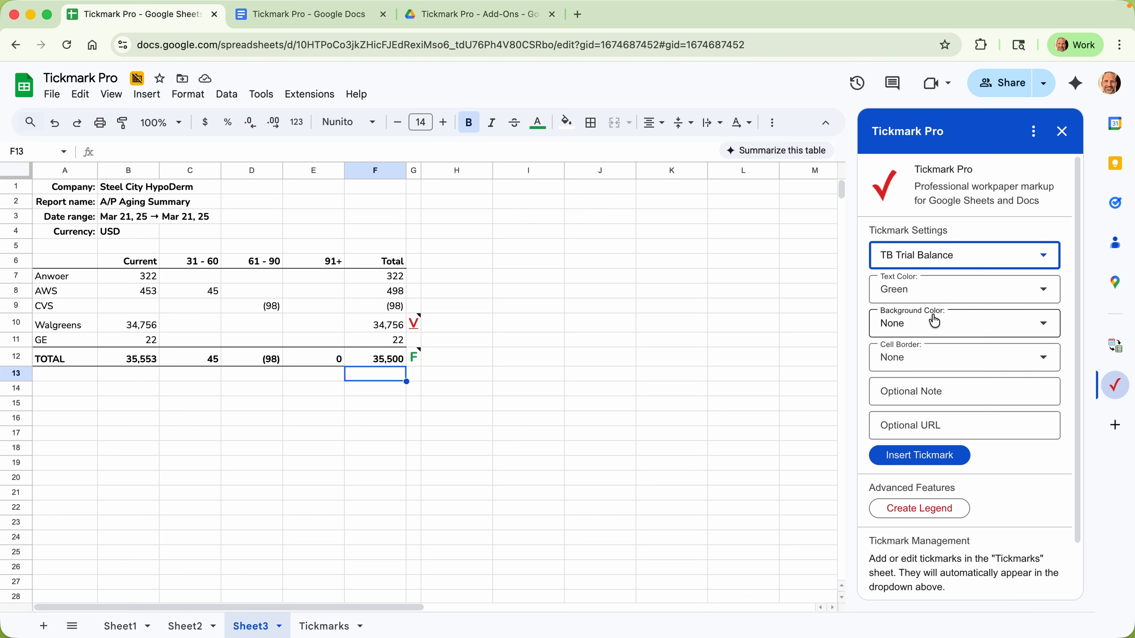
pyautogui.click(934, 290)
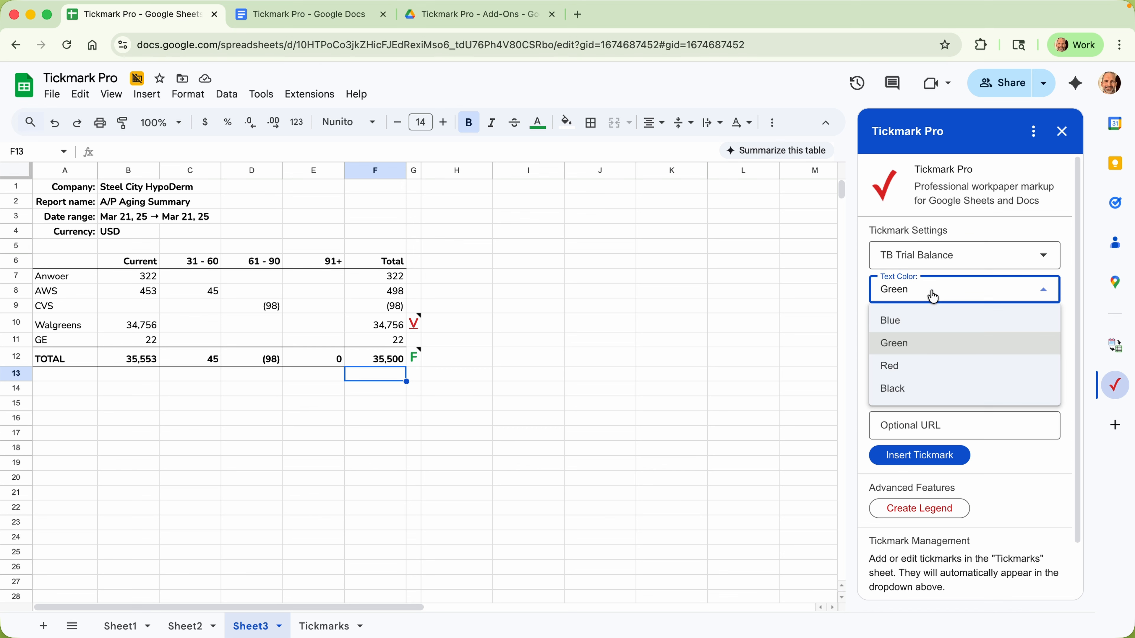
pyautogui.click(931, 367)
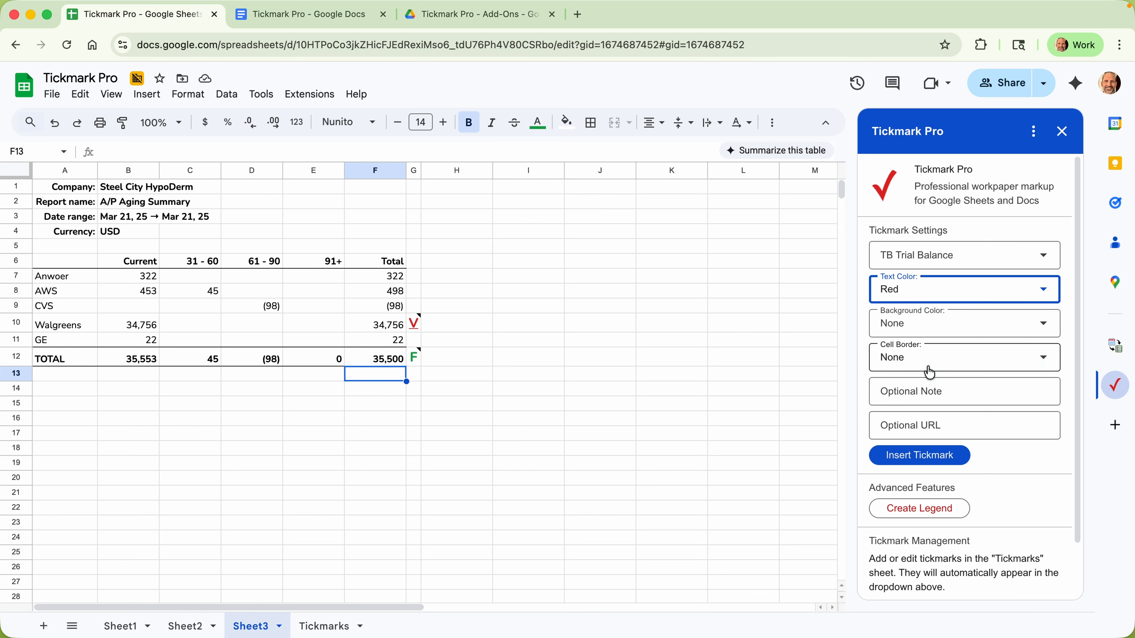
pyautogui.click(939, 330)
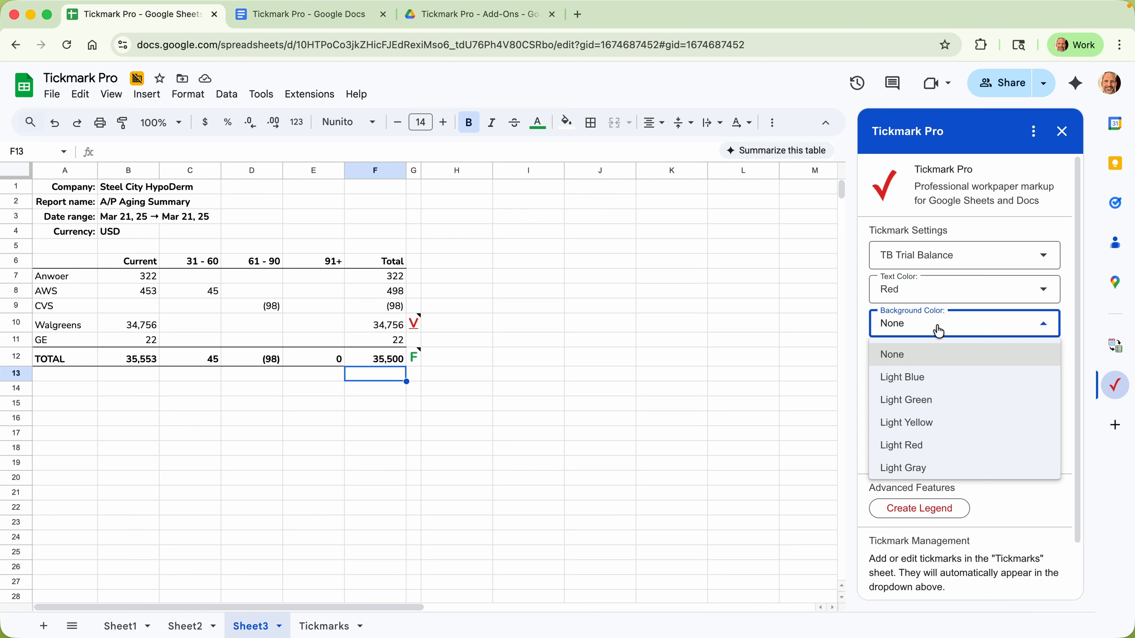
pyautogui.click(948, 423)
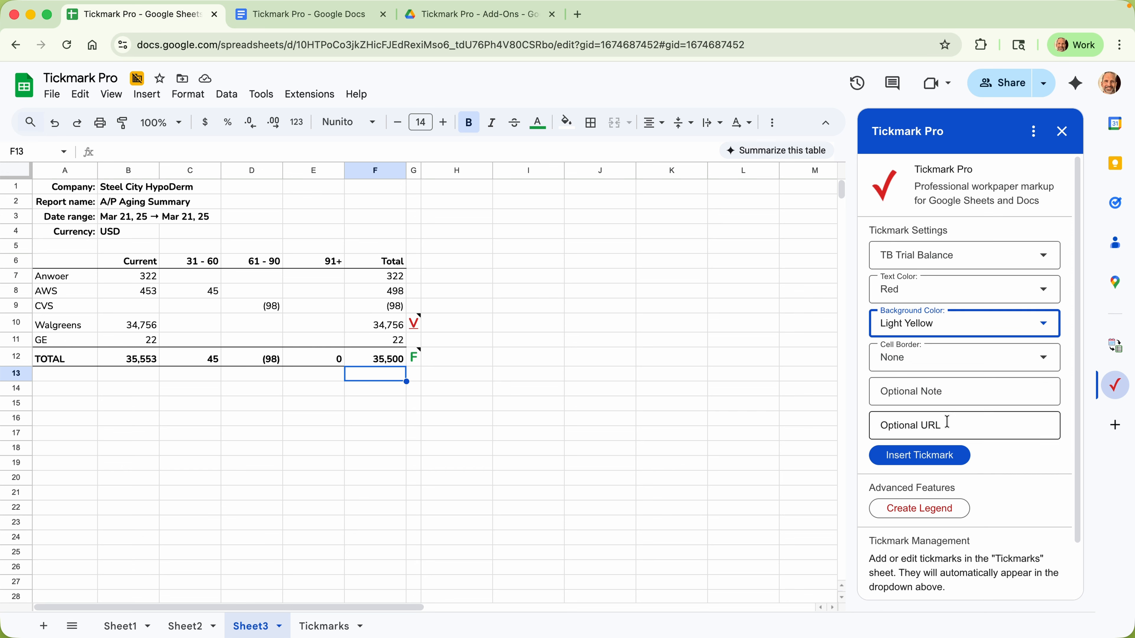
pyautogui.click(934, 354)
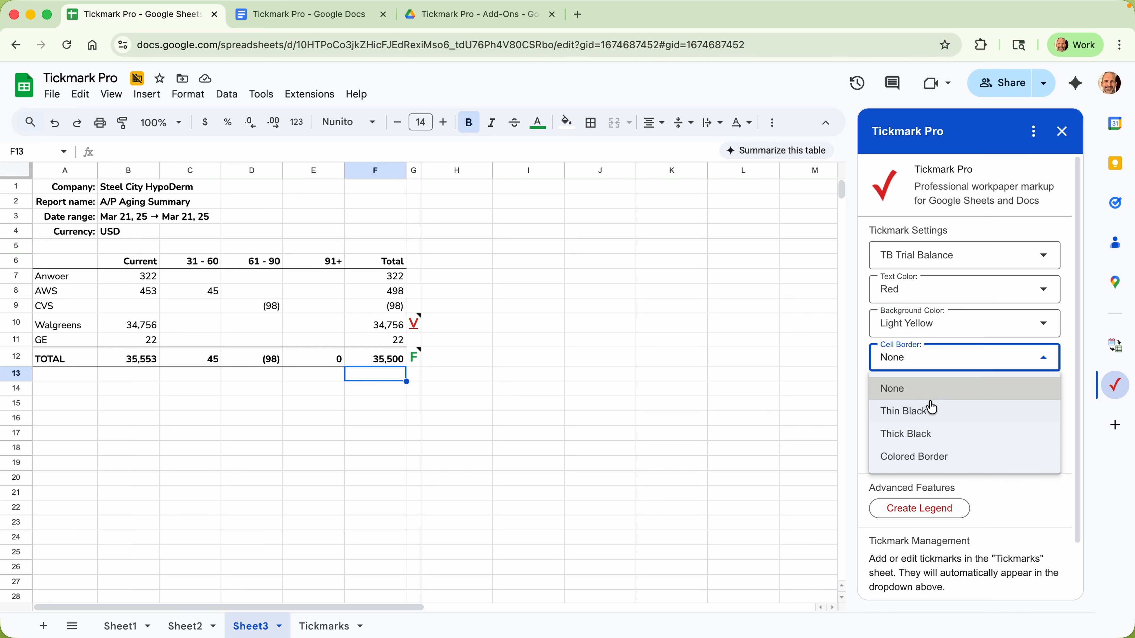
pyautogui.click(937, 457)
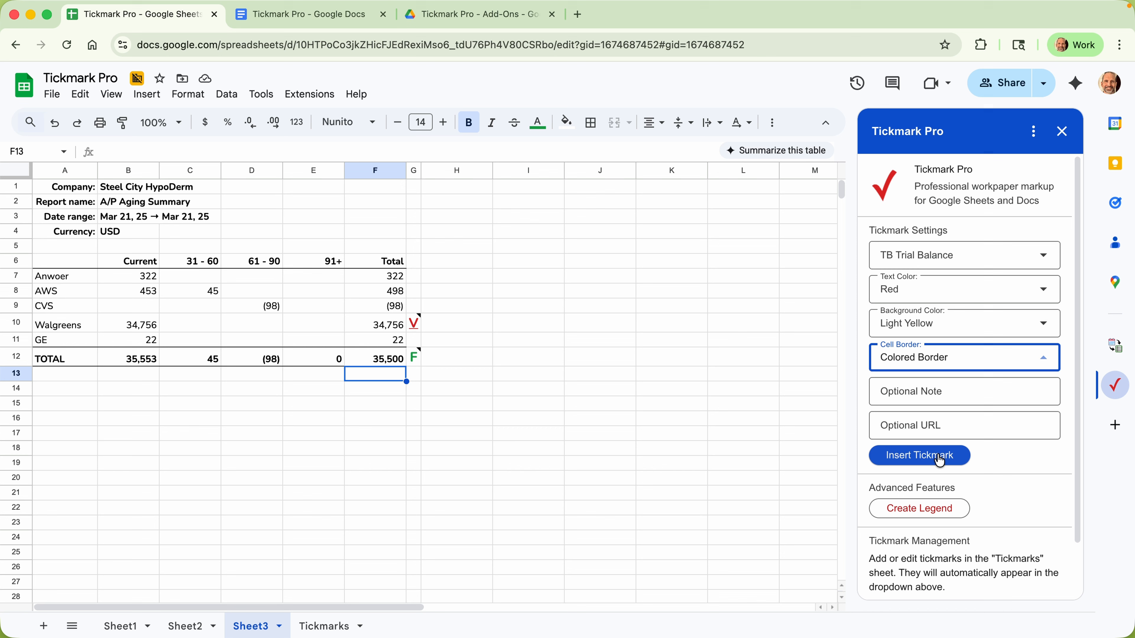
# Add the optional note "Tied to unadj", insert the Trial Balance tickmark in F13, and check its cell note
pyautogui.click(938, 398)
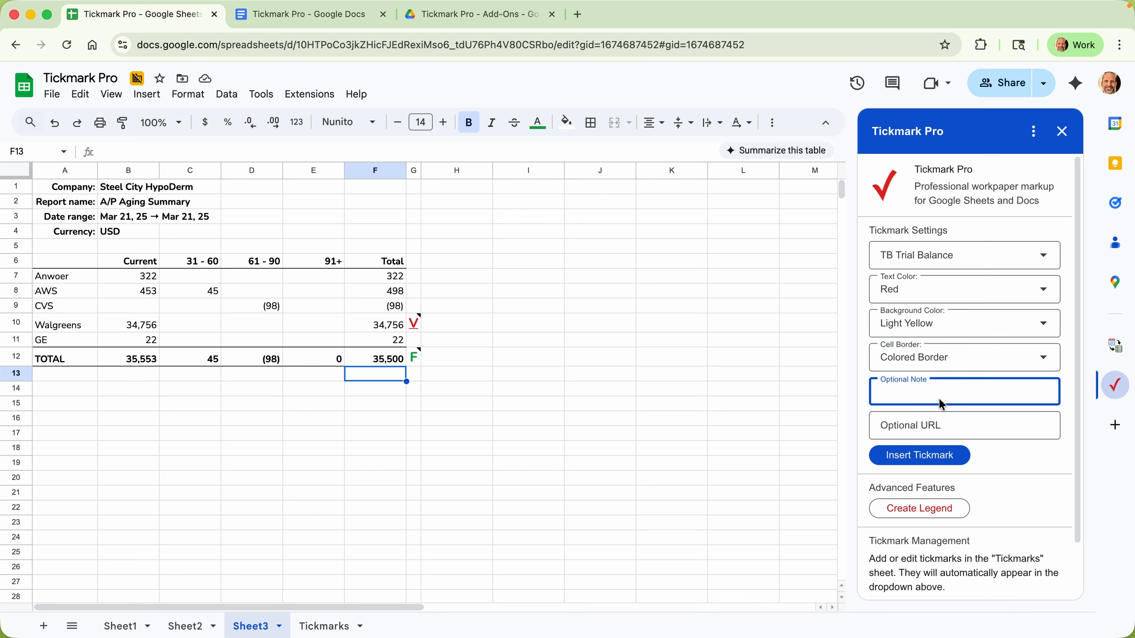
pyautogui.write('Tied to unadj')
pyautogui.click(945, 459)
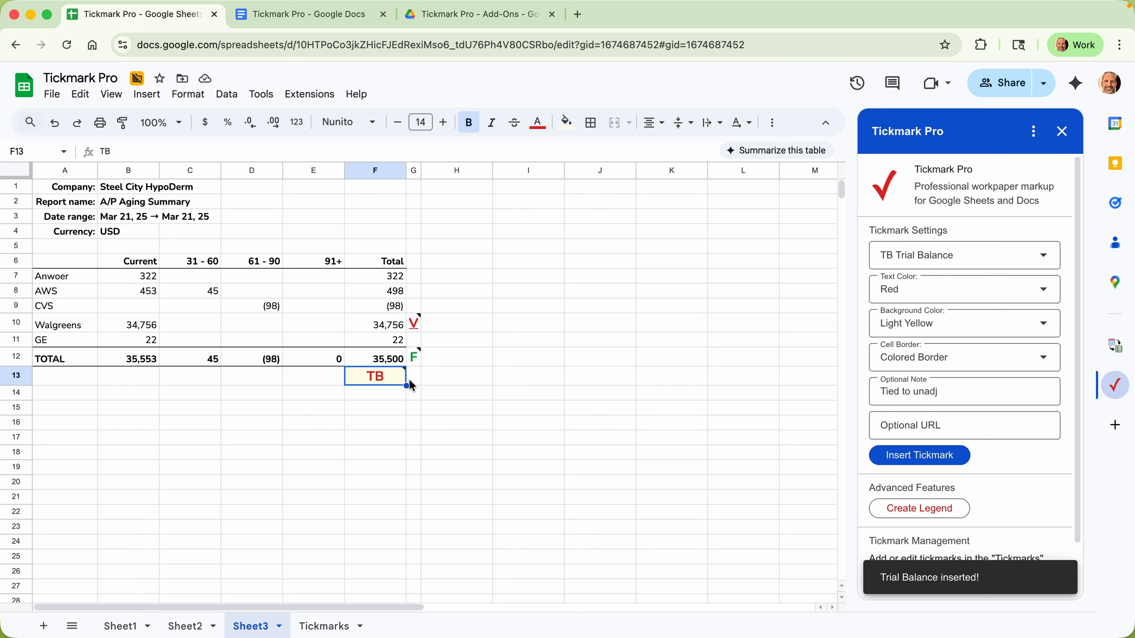
pyautogui.moveTo(409, 376)
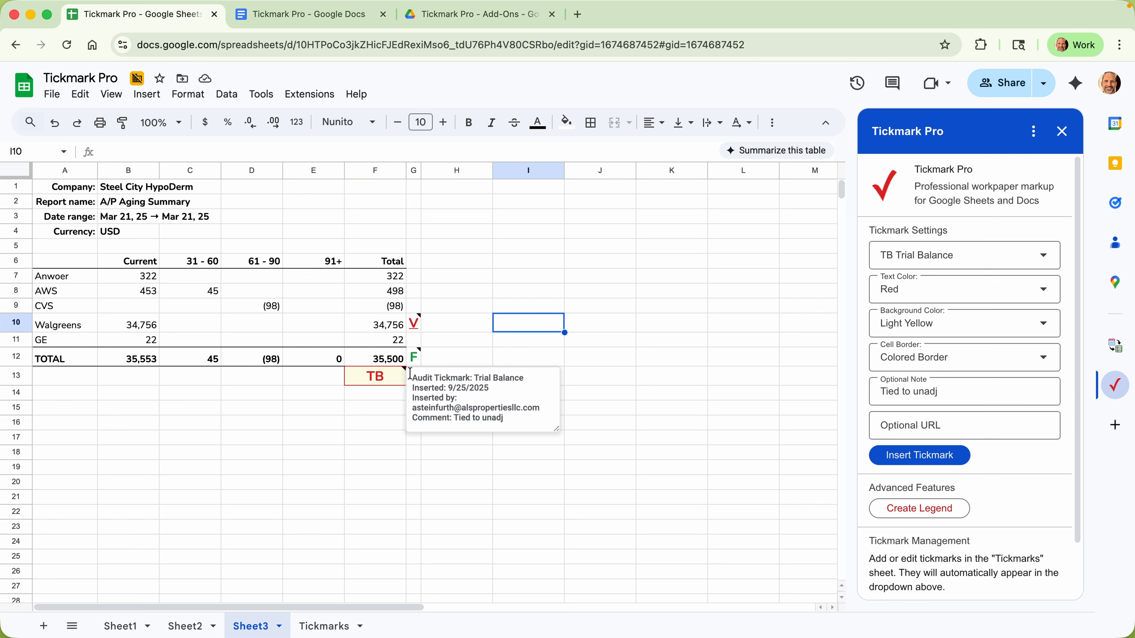
# Create the tickmark legend below the report and review its names, locations, link, inserted-by entries and comments
pyautogui.click(446, 355)
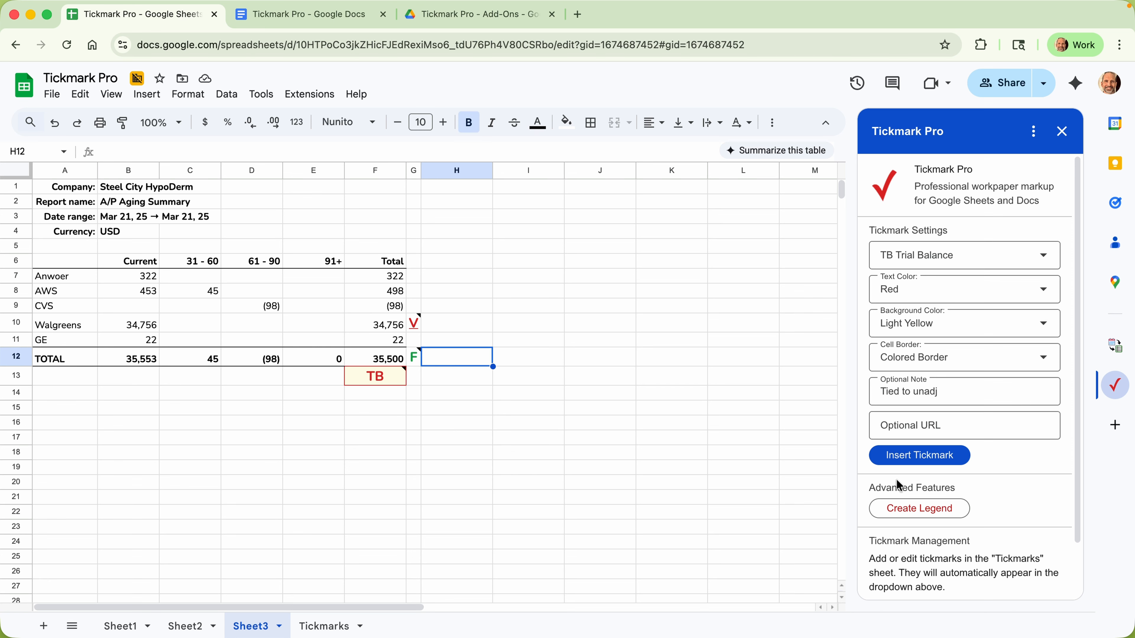
pyautogui.click(912, 505)
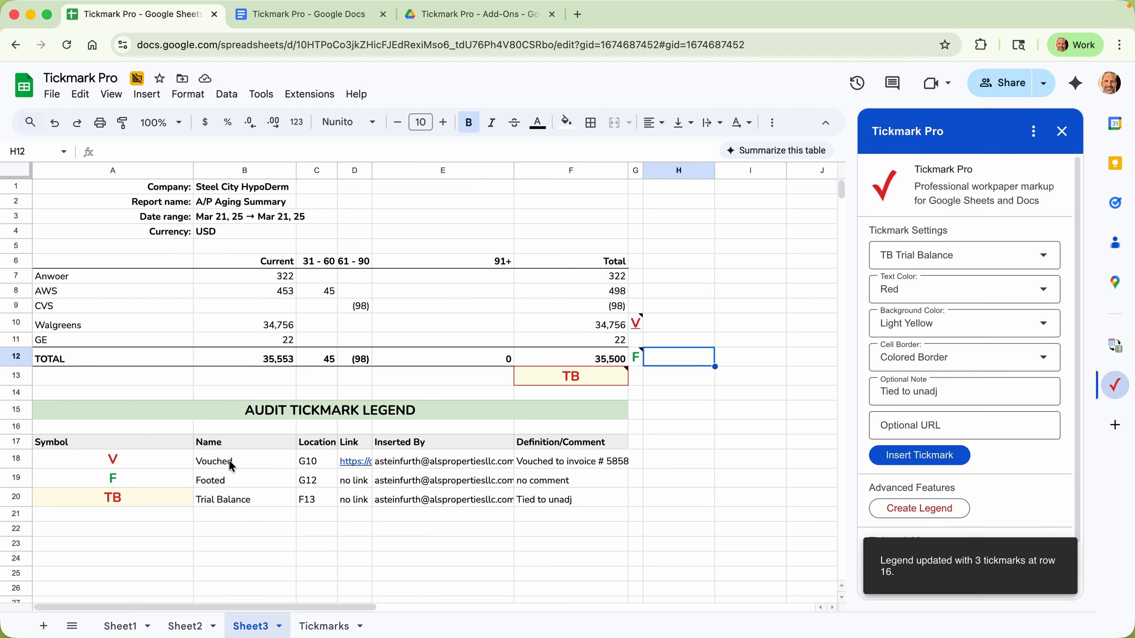
pyautogui.click(232, 480)
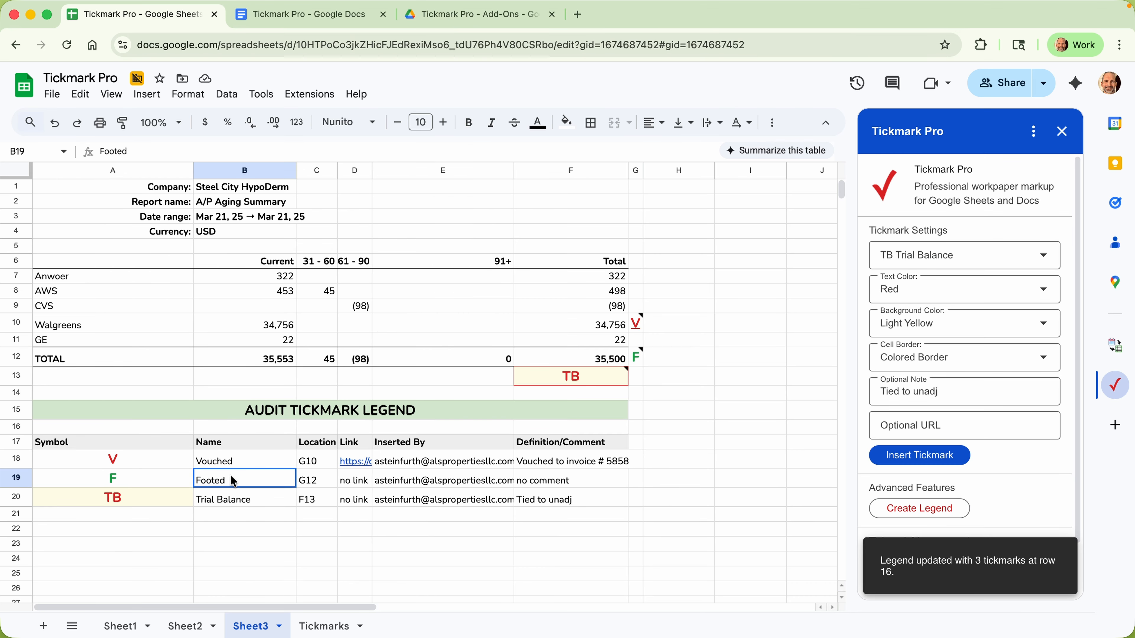
pyautogui.click(319, 463)
pyautogui.moveTo(356, 461)
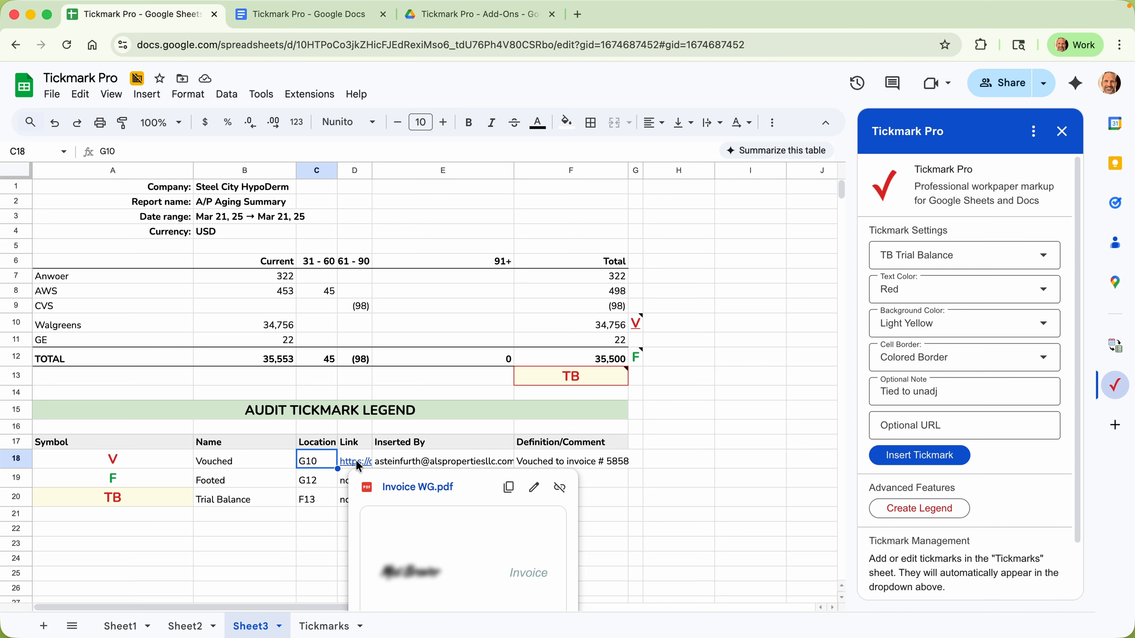
pyautogui.click(377, 462)
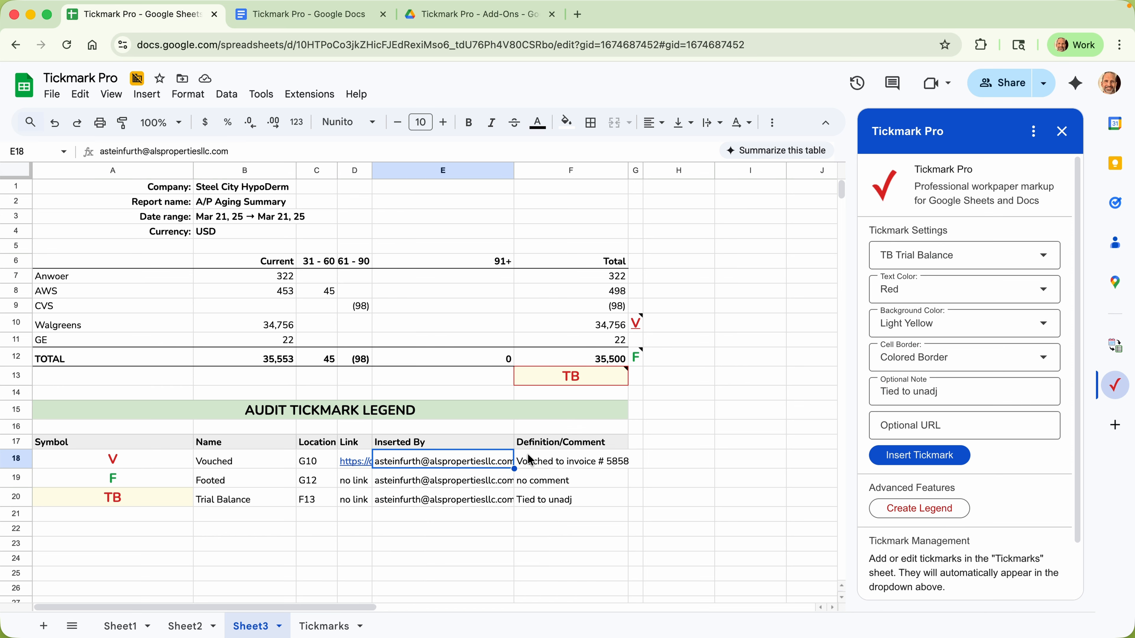
pyautogui.click(531, 463)
pyautogui.click(536, 503)
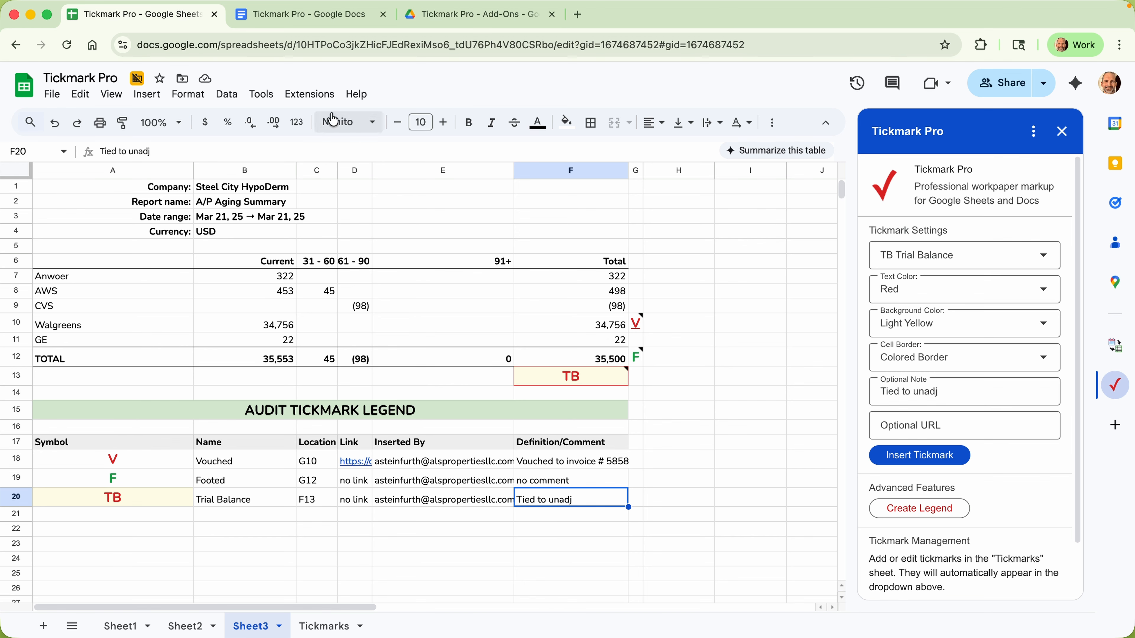
# Switch to the Tickmark Pro document in Google Docs, open the Tickmark Pro add-on, and choose the Reference tickmark in red
pyautogui.click(317, 22)
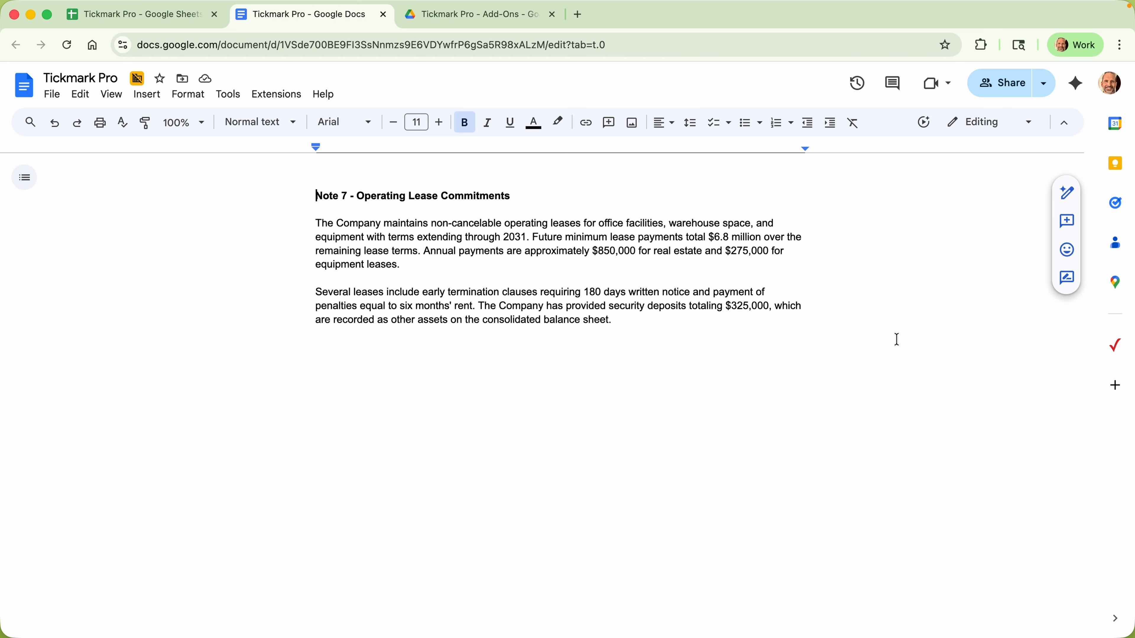
pyautogui.click(1117, 346)
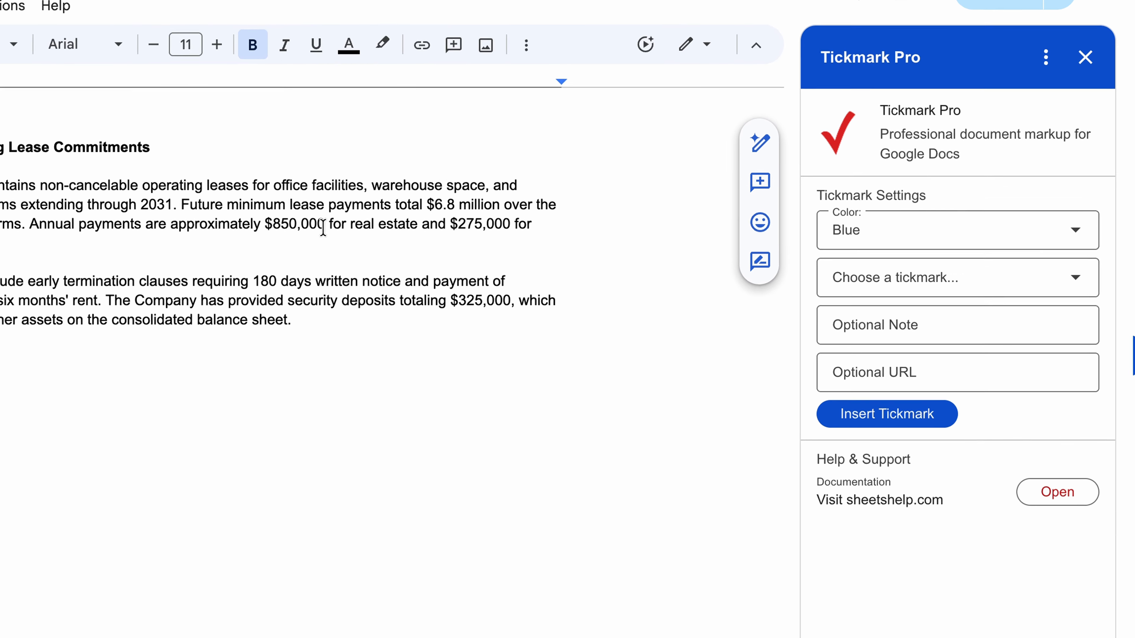
pyautogui.click(850, 224)
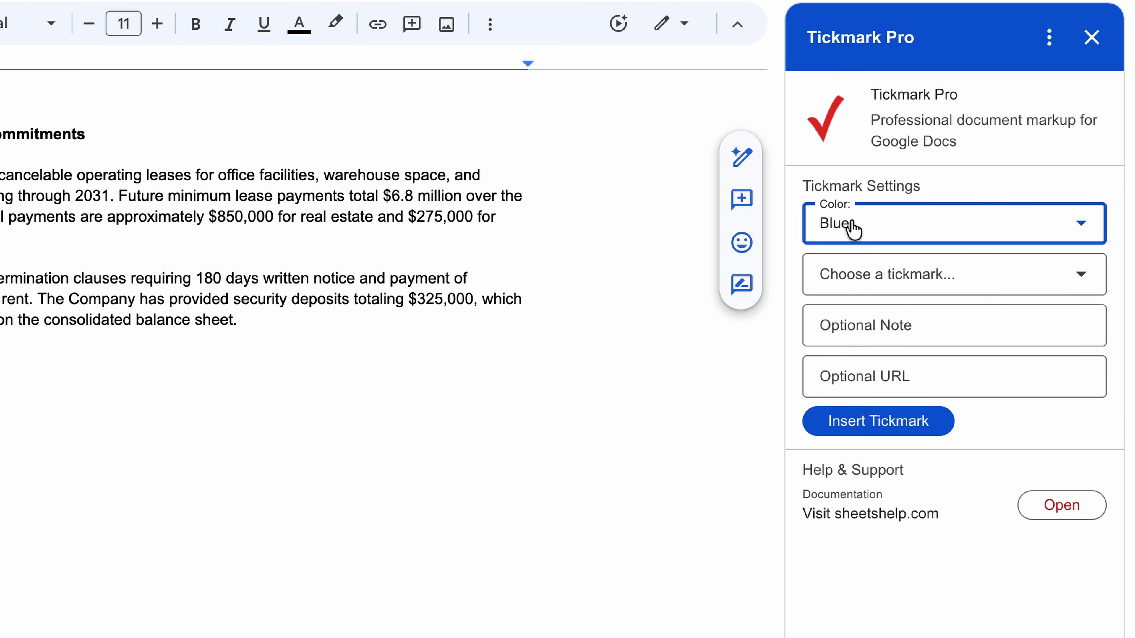
pyautogui.click(854, 334)
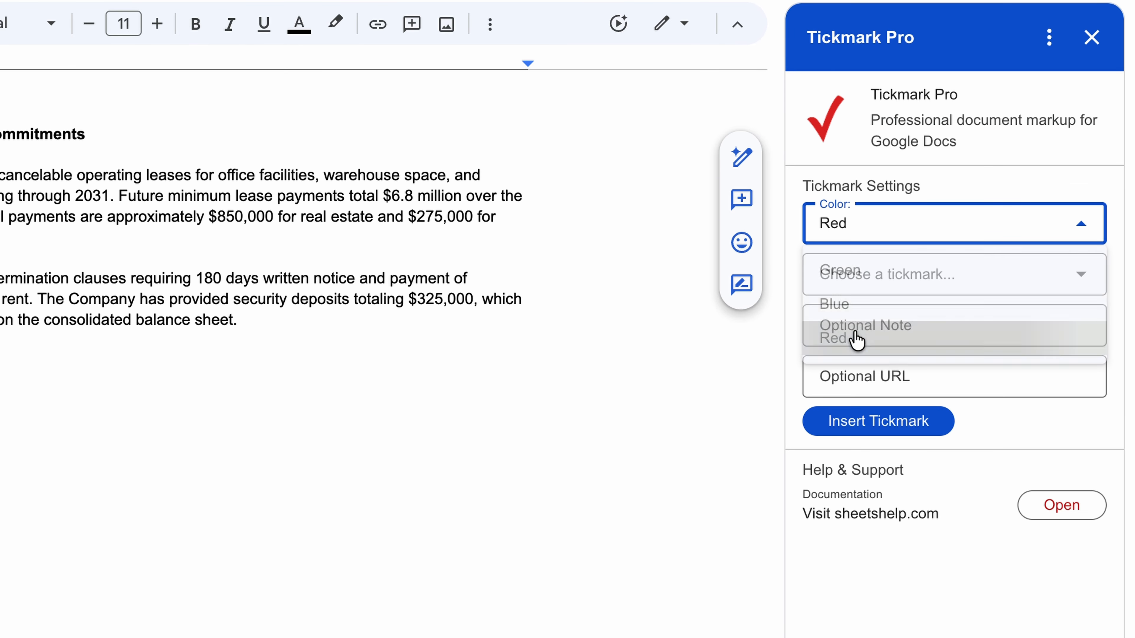
pyautogui.click(899, 294)
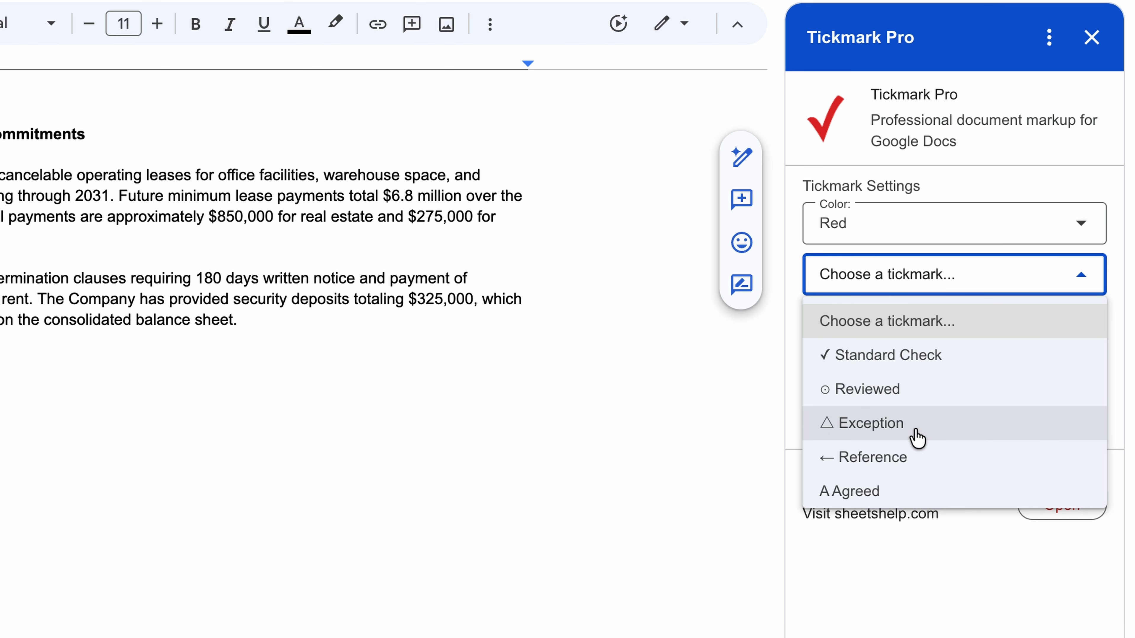
pyautogui.click(907, 457)
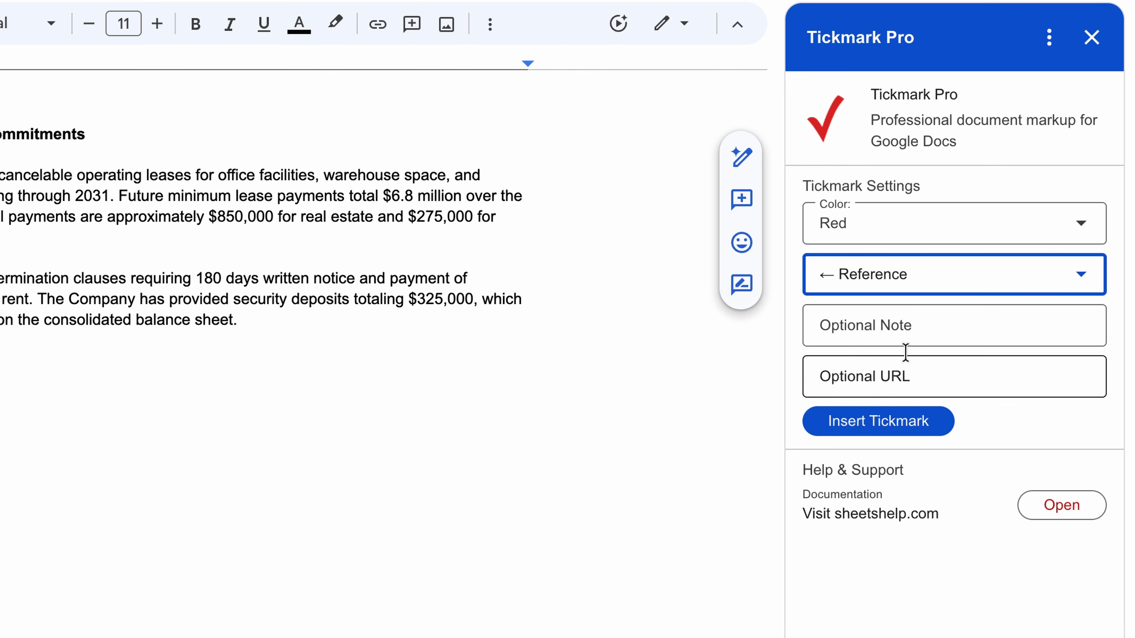
# Enter "Ties to lease agreement # 45" as the optional note and insert the Reference tickmark in the lease commitments note
pyautogui.click(906, 319)
pyautogui.write('Ti')
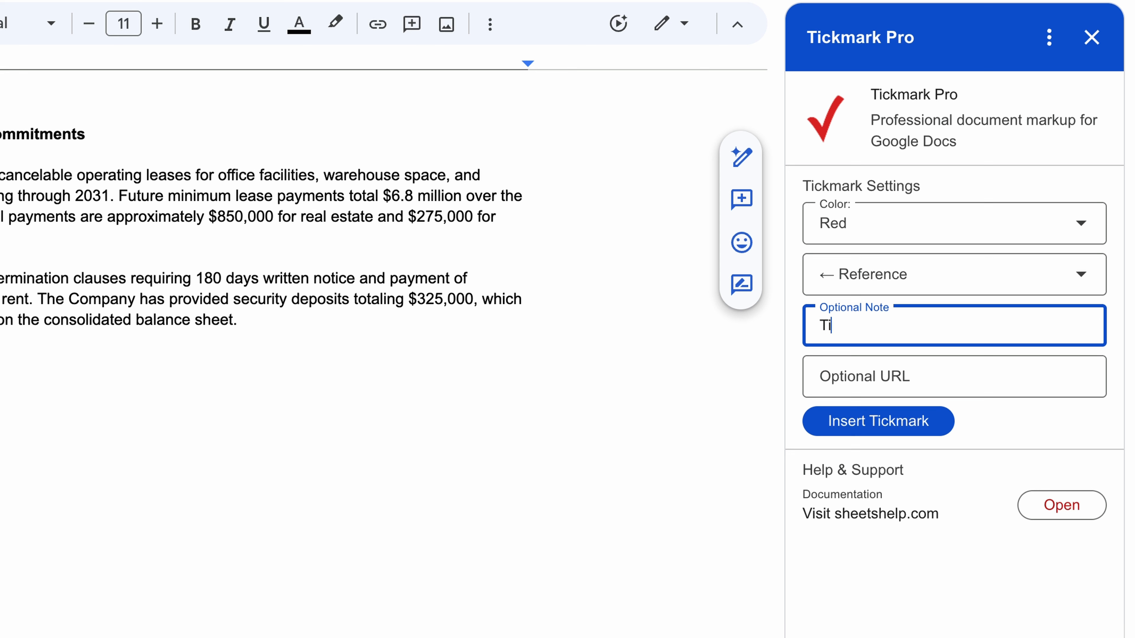
pyautogui.write('es to lease agreement')
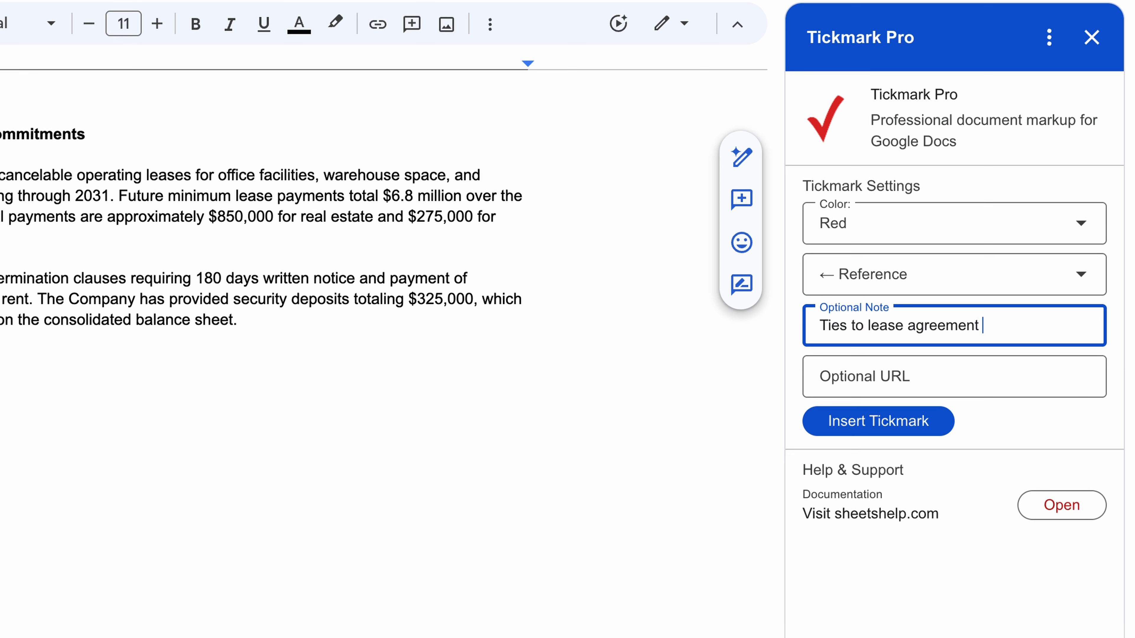
pyautogui.write(' # 45')
pyautogui.press('Tab')
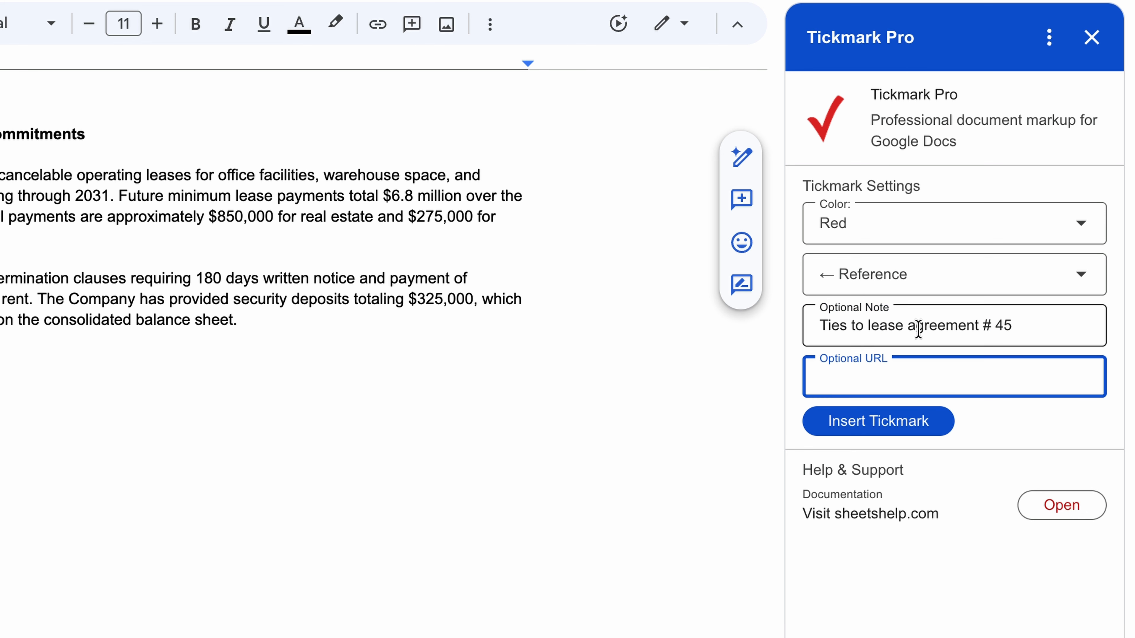
pyautogui.click(836, 436)
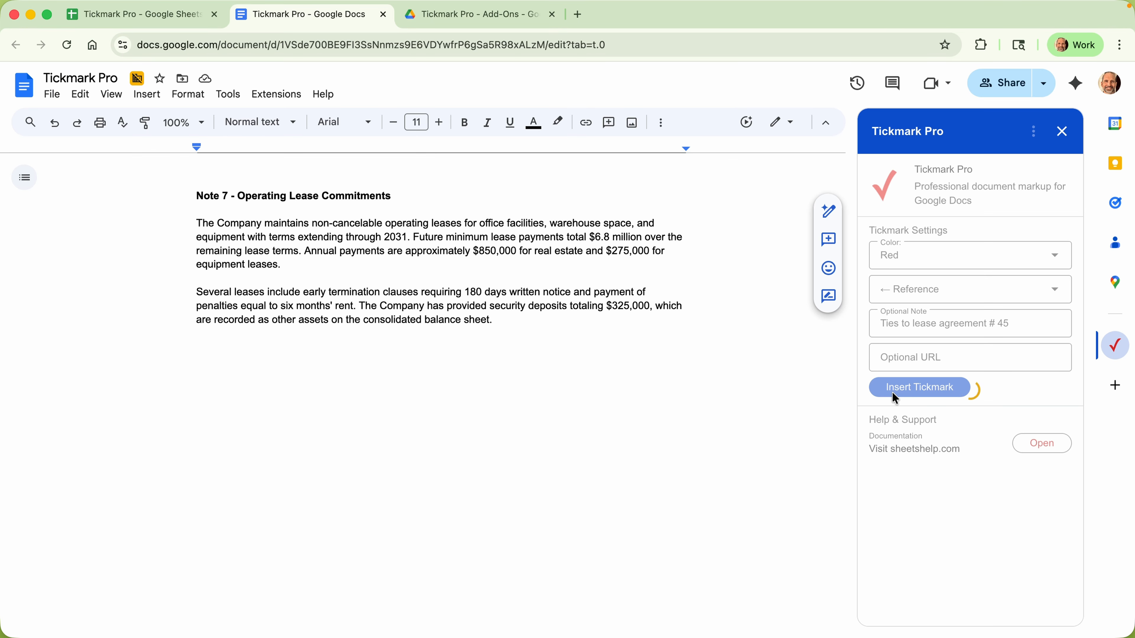